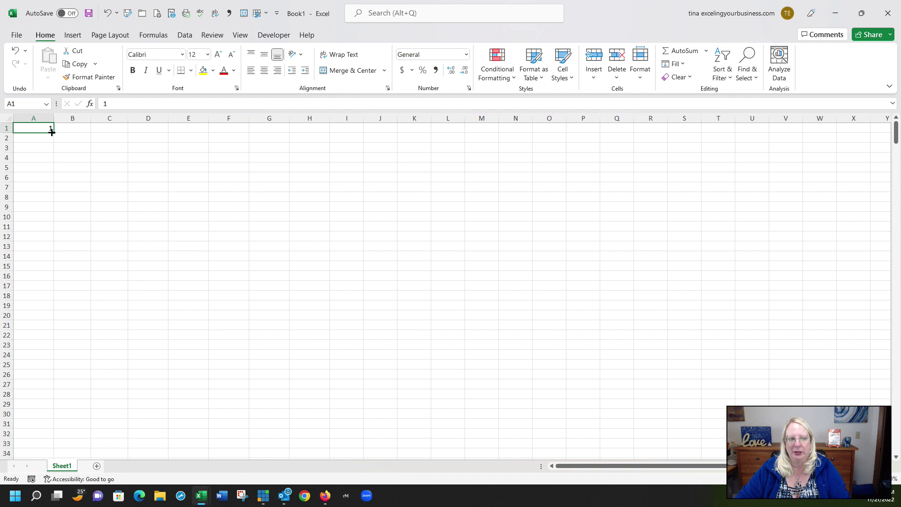
- Copy the 1 in A1 down through A20, and enter 1 in B1 and fill it as an incrementing series through B20
{"action": "left_click_drag", "start_coordinate": [52, 131], "coordinate": [47, 318]}
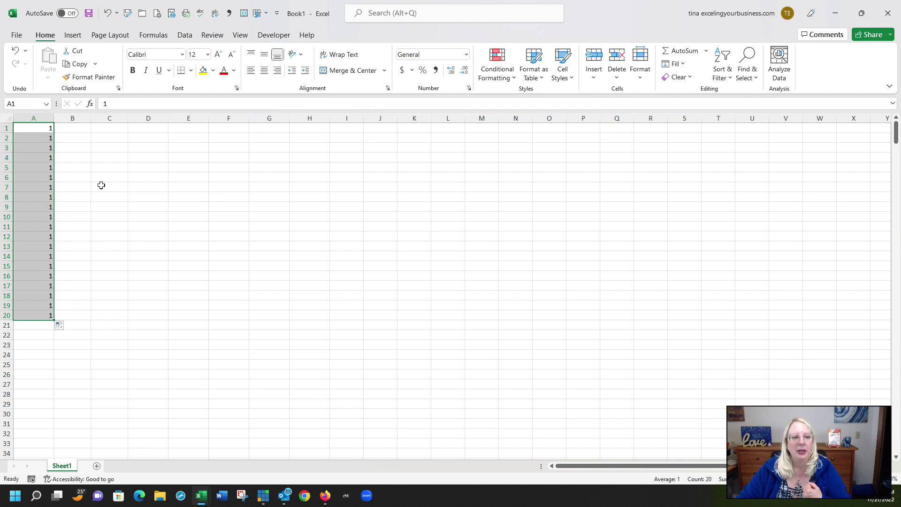
{"action": "left_click", "coordinate": [72, 129]}
{"action": "type", "text": "1"}
{"action": "key", "text": "ctrl+Return"}
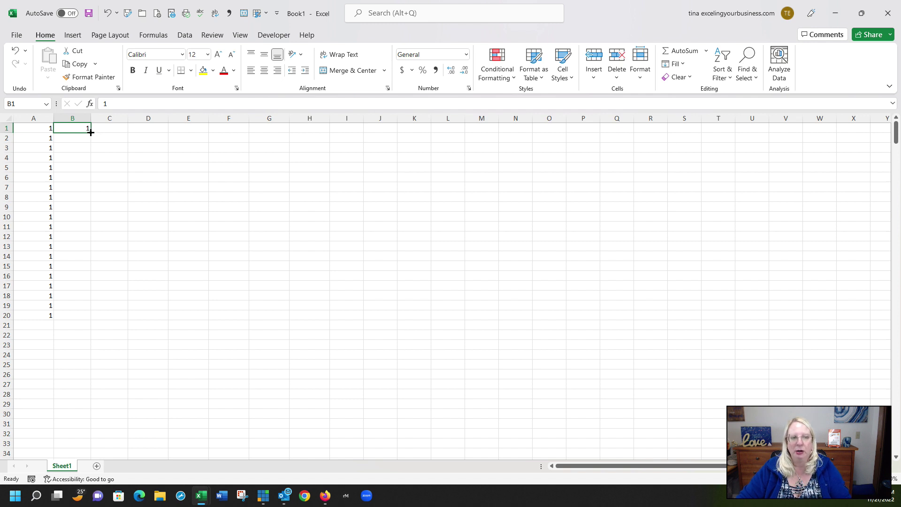
{"action": "left_click_drag", "start_coordinate": [91, 132], "coordinate": [88, 317]}
{"action": "key", "text": "ctrl"}
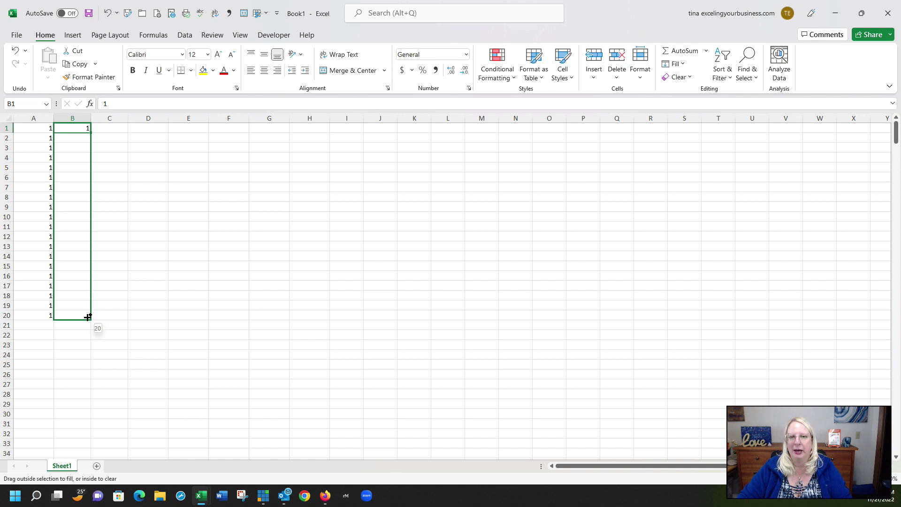
{"action": "left_click_drag", "start_coordinate": [87, 317], "coordinate": [88, 317]}
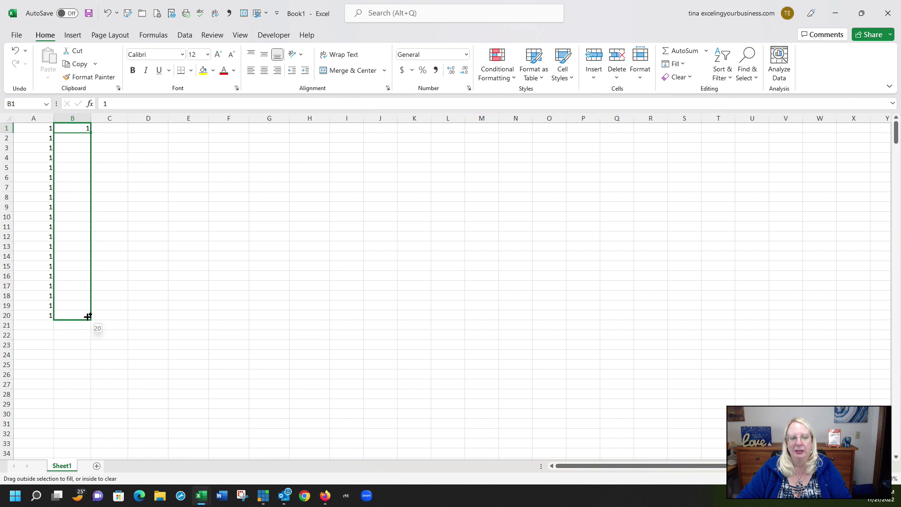
{"action": "left_click_drag", "start_coordinate": [87, 317], "coordinate": [88, 317]}
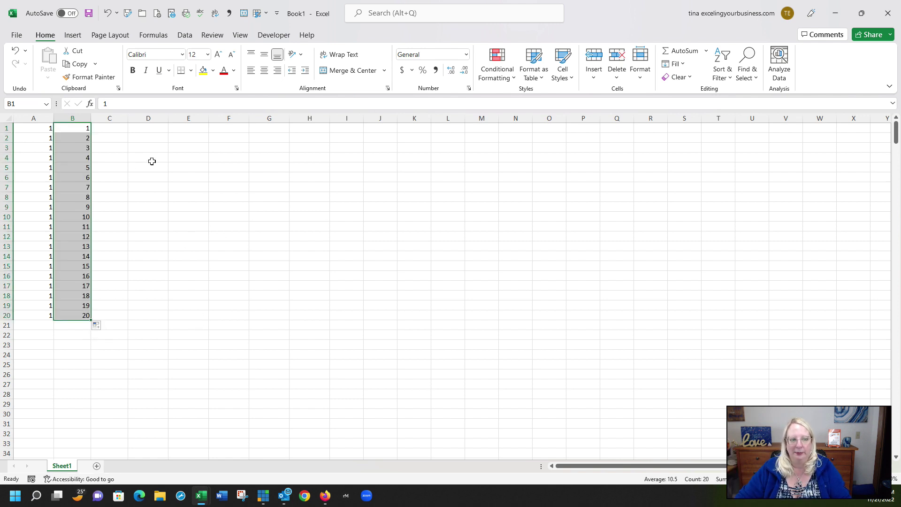
- Switch the fill of B1:B20 to Copy Cells, and return it to Fill Series
{"action": "left_click", "coordinate": [102, 327]}
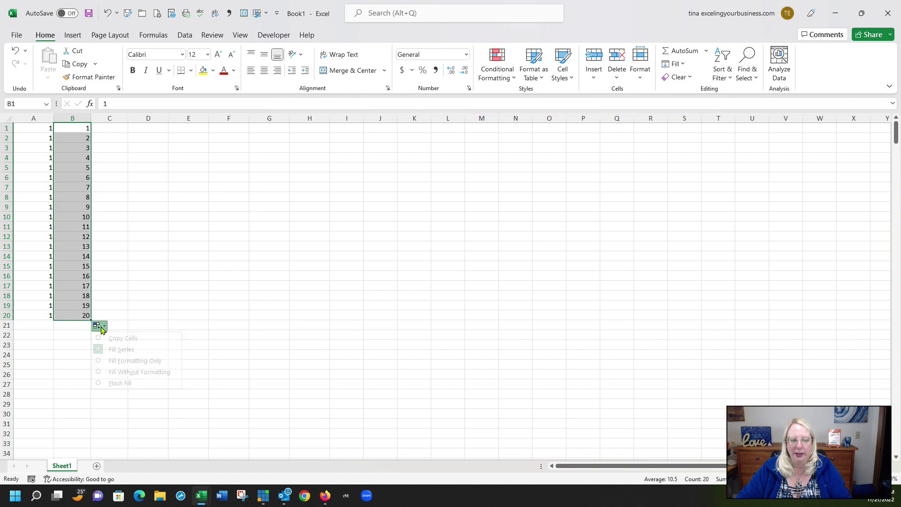
{"action": "left_click", "coordinate": [113, 338]}
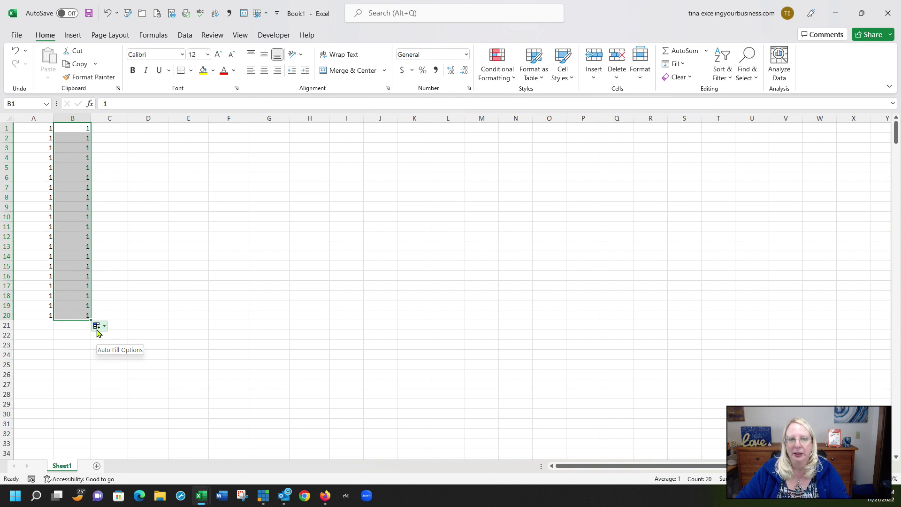
{"action": "left_click", "coordinate": [98, 331]}
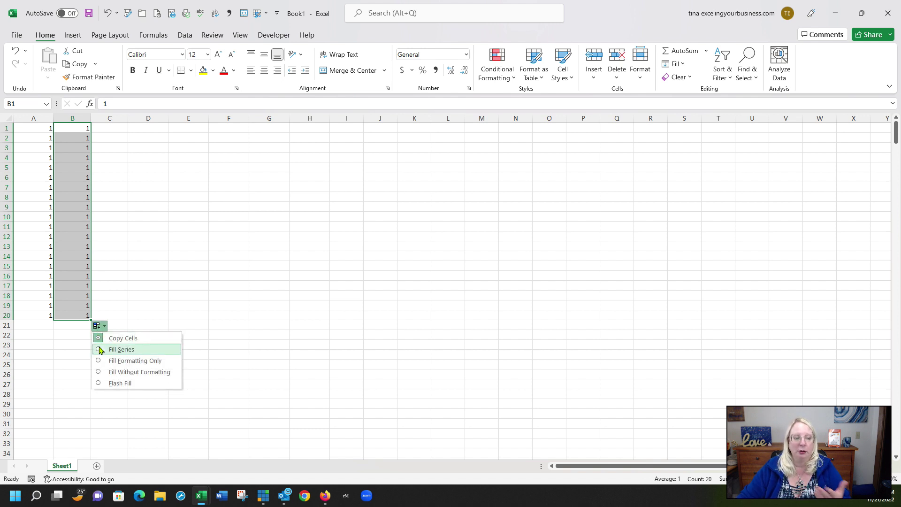
{"action": "left_click", "coordinate": [99, 348]}
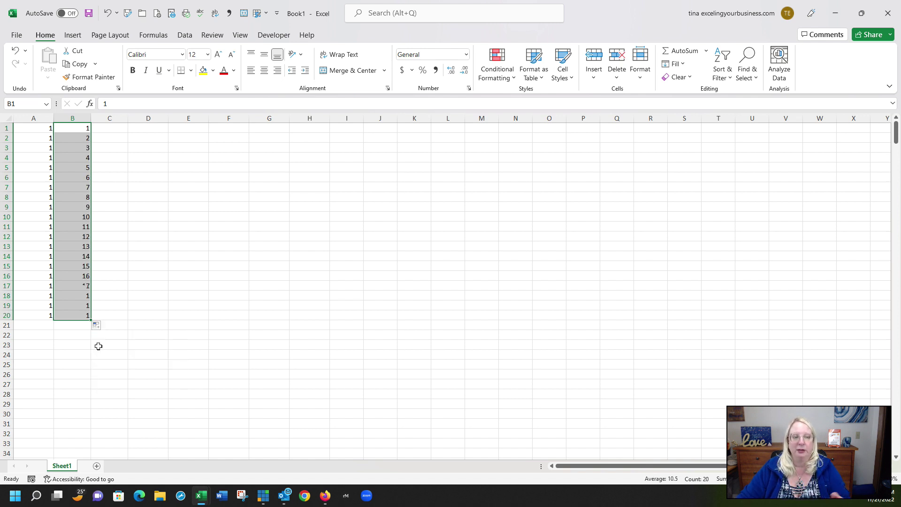
- Enter 5 in C1 and 10 in C2, and extend the pattern down through C20
{"action": "left_click", "coordinate": [115, 129]}
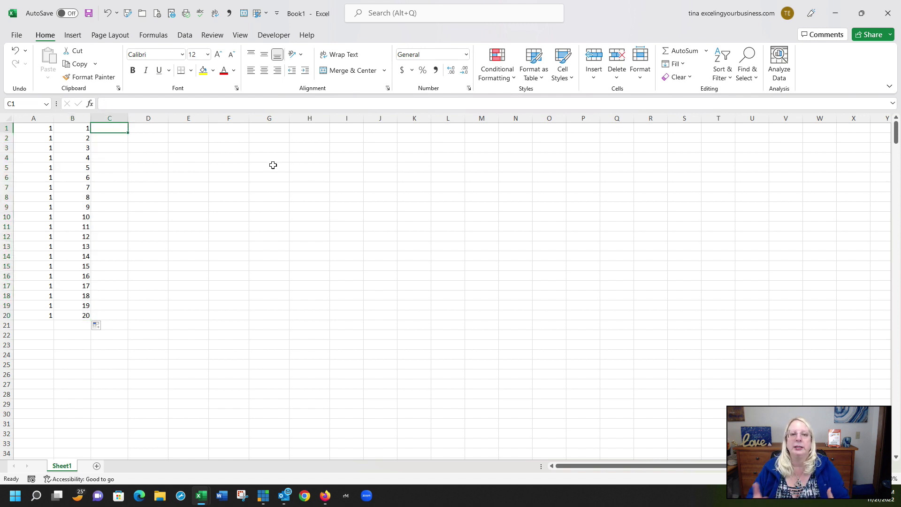
{"action": "type", "text": "5"}
{"action": "key", "text": "Return"}
{"action": "type", "text": "10"}
{"action": "key", "text": "Return"}
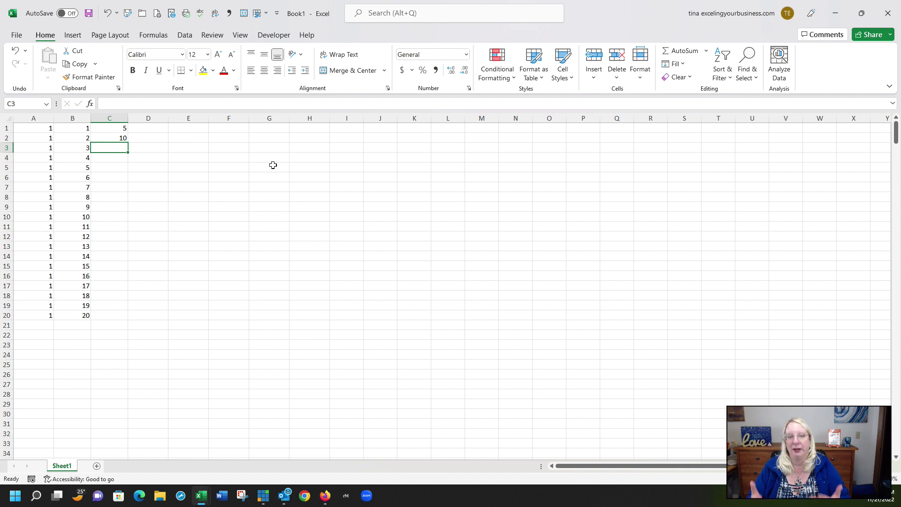
{"action": "left_click_drag", "start_coordinate": [120, 129], "coordinate": [123, 317]}
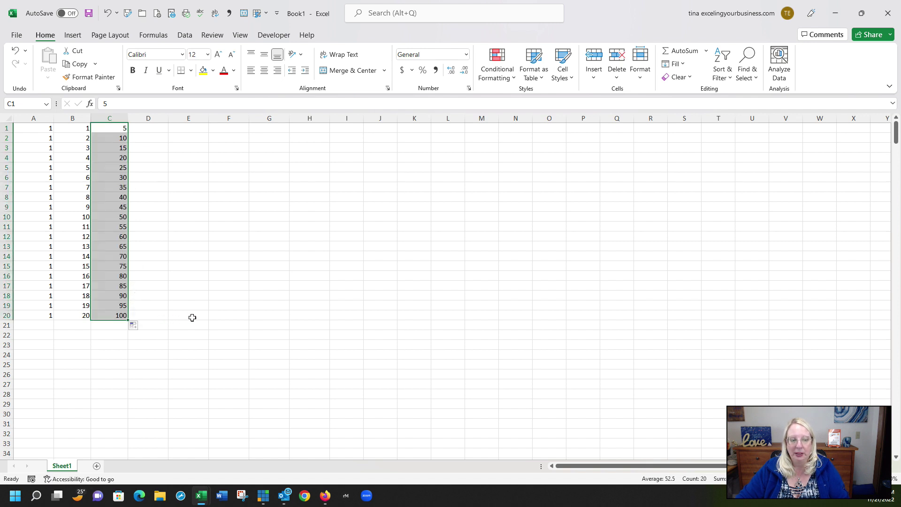
- Switch the fill of C1:C20 to Copy Cells, and restore it to Fill Series
{"action": "left_click", "coordinate": [134, 325]}
{"action": "left_click", "coordinate": [136, 338]}
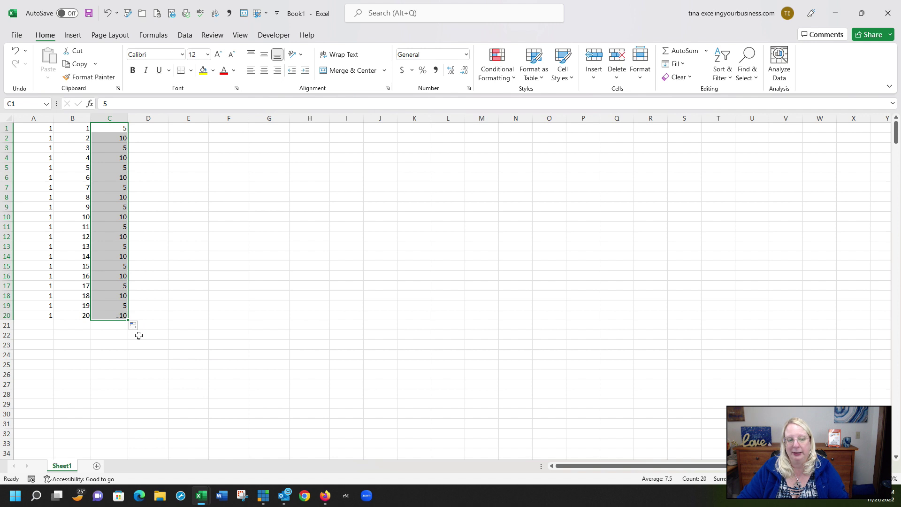
{"action": "left_click", "coordinate": [134, 326]}
{"action": "left_click", "coordinate": [133, 346]}
- Enter the formula =SEQUENCE(500,1,100,50) in D1 to generate 500 rows starting at 100 in steps of 50
{"action": "left_click", "coordinate": [148, 126]}
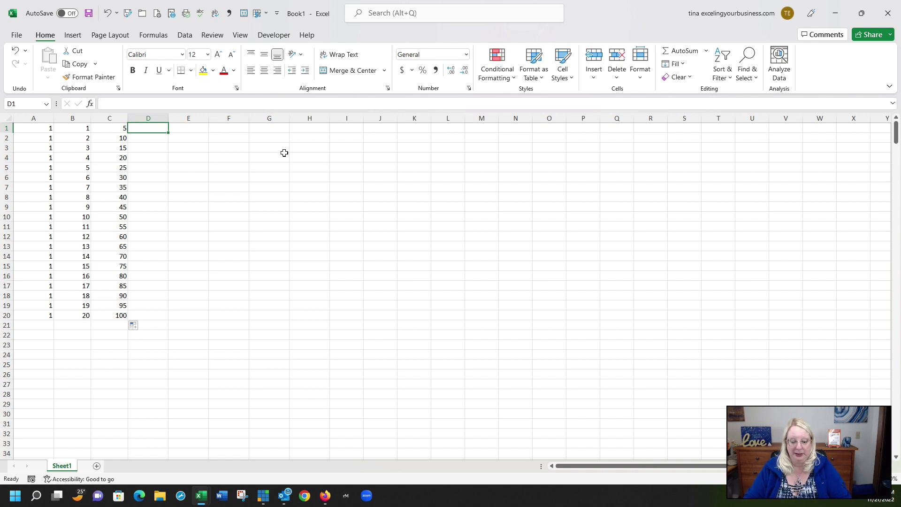
{"action": "left_click", "coordinate": [125, 103]}
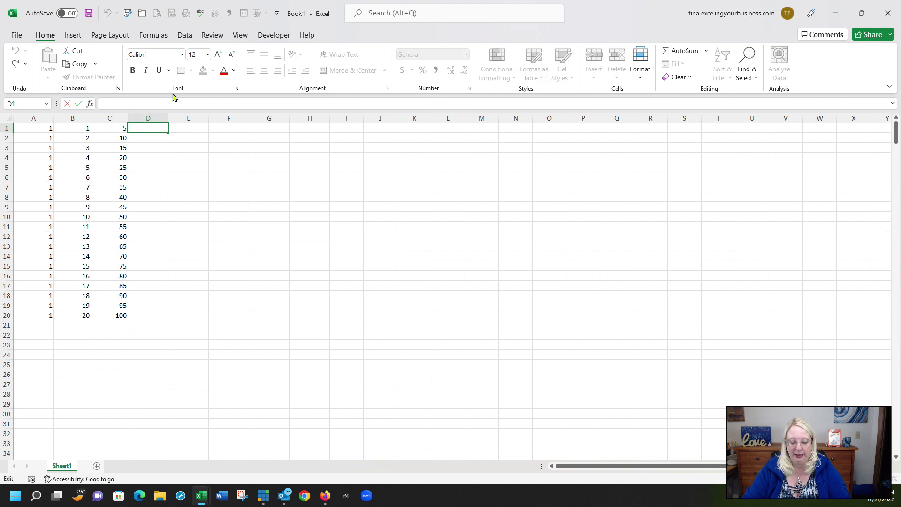
{"action": "type", "text": "=s"}
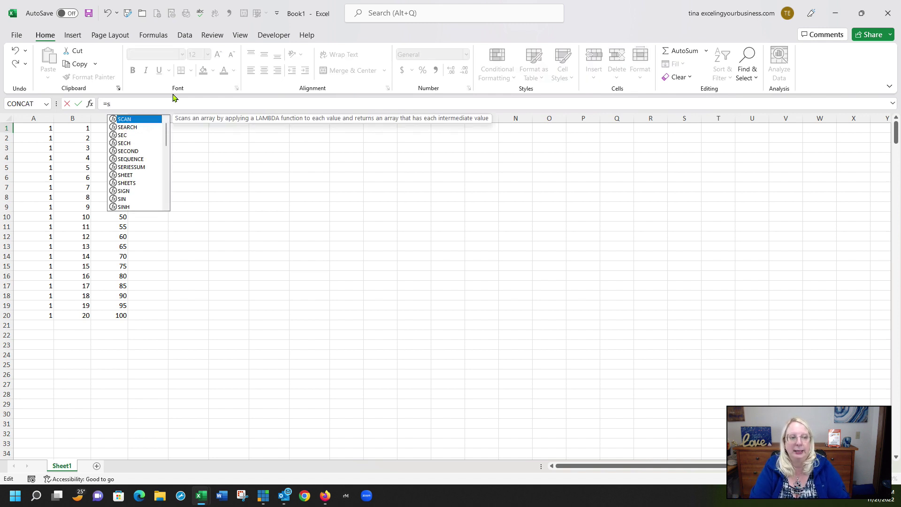
{"action": "type", "text": "eq"}
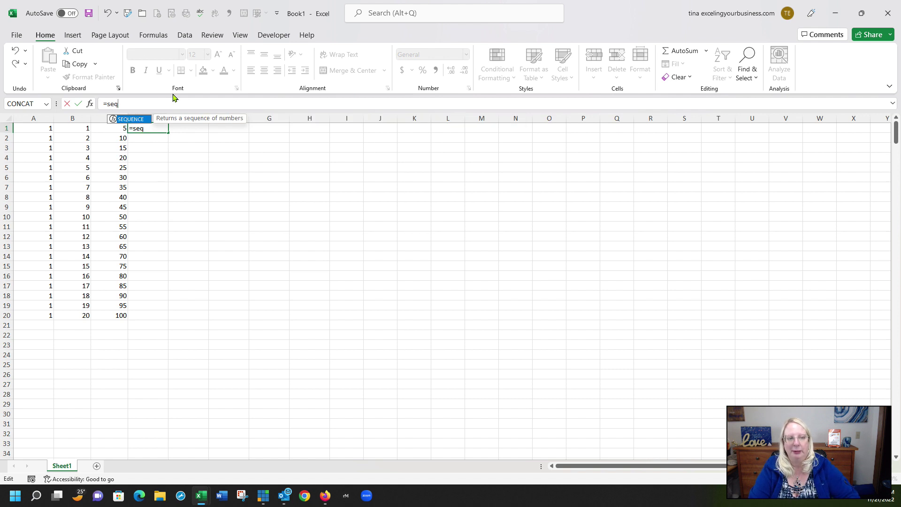
{"action": "key", "text": "Tab"}
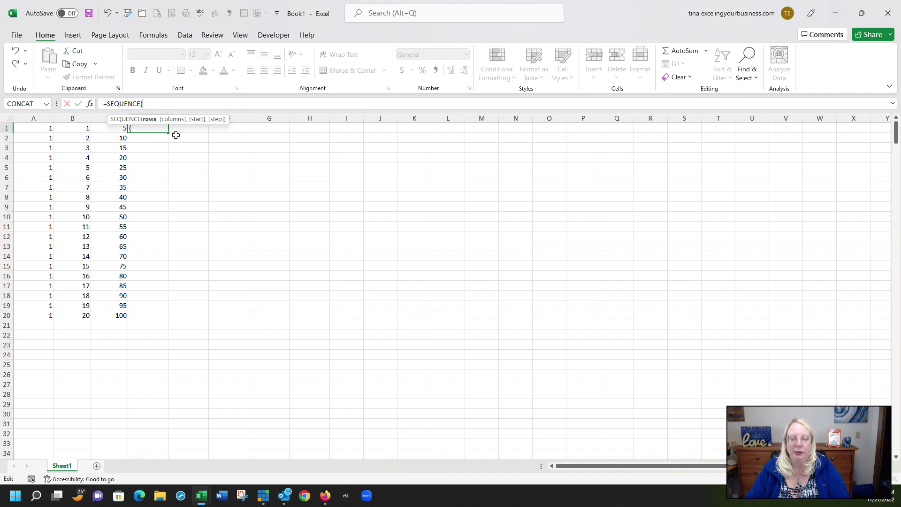
{"action": "type", "text": "500"}
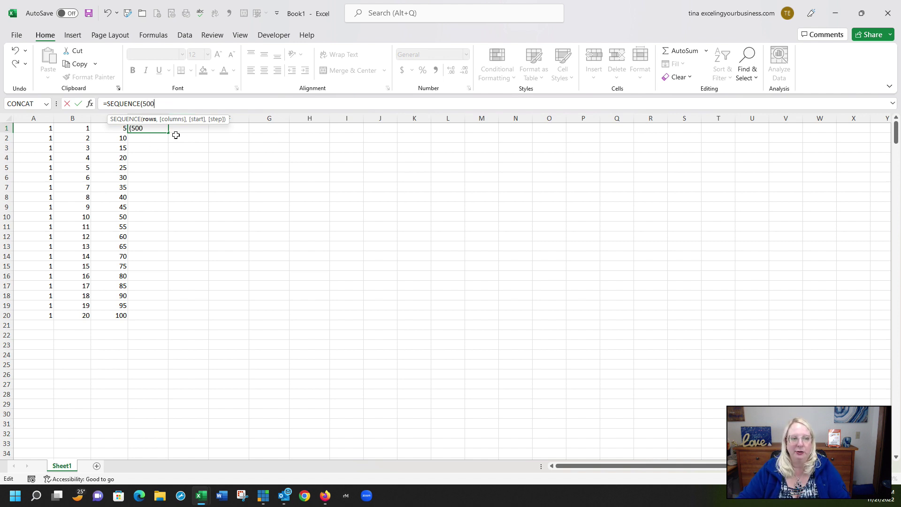
{"action": "type", "text": ","}
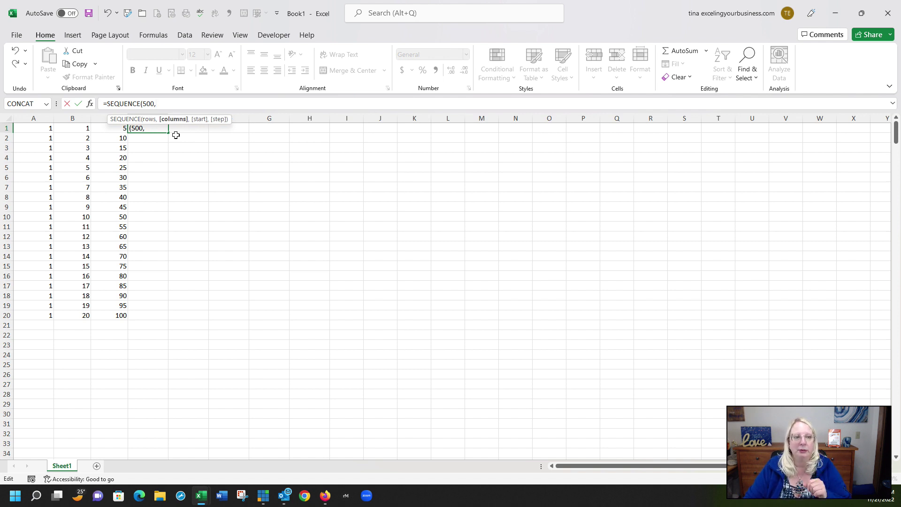
{"action": "type", "text": "1"}
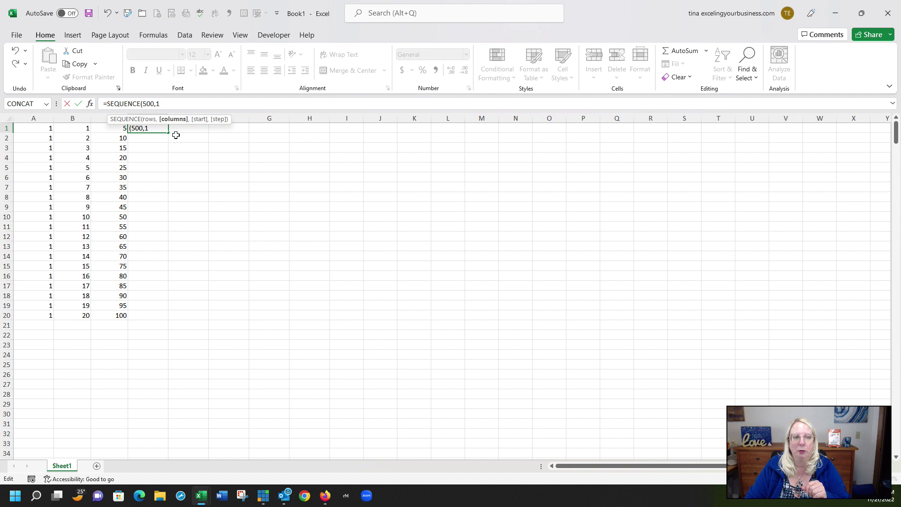
{"action": "type", "text": ","}
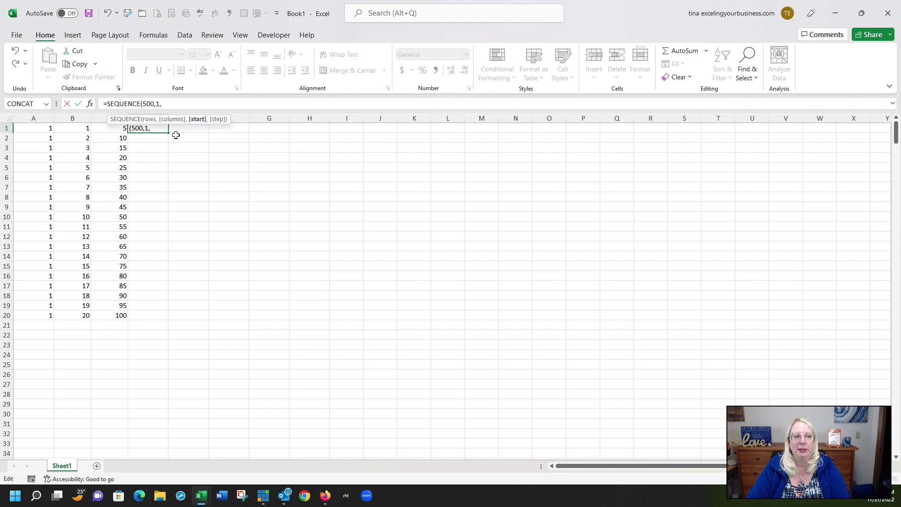
{"action": "type", "text": "100"}
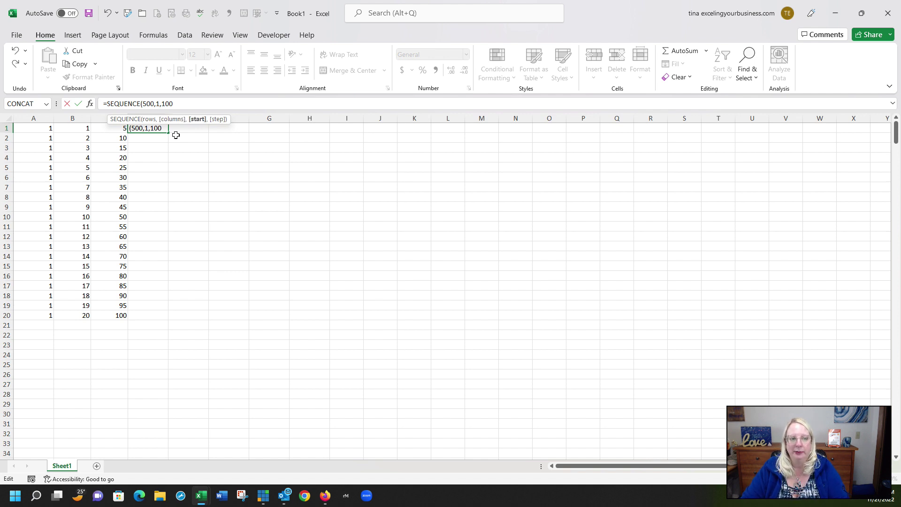
{"action": "type", "text": ","}
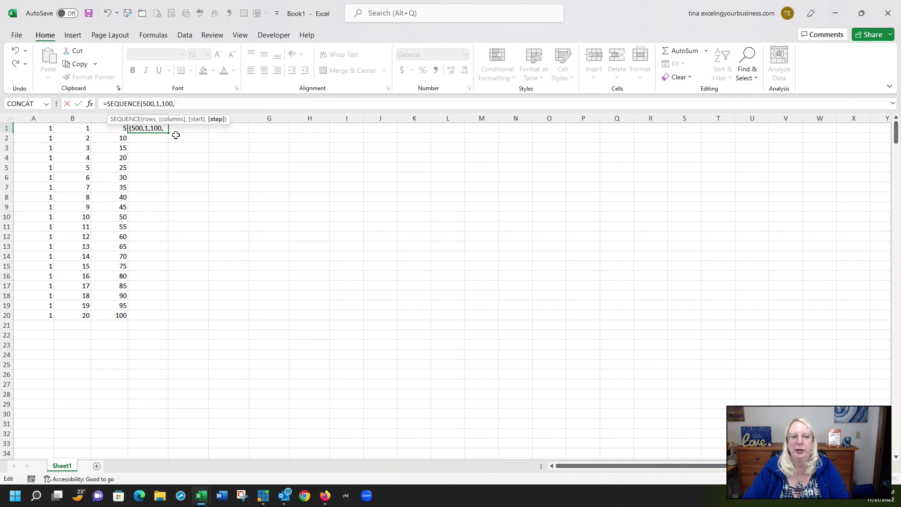
{"action": "type", "text": "50"}
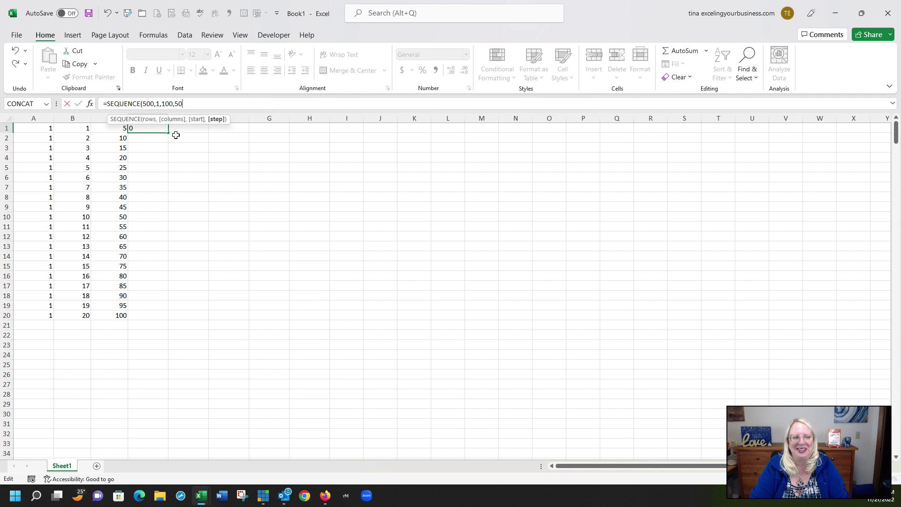
{"action": "type", "text": ")"}
{"action": "key", "text": "Return"}
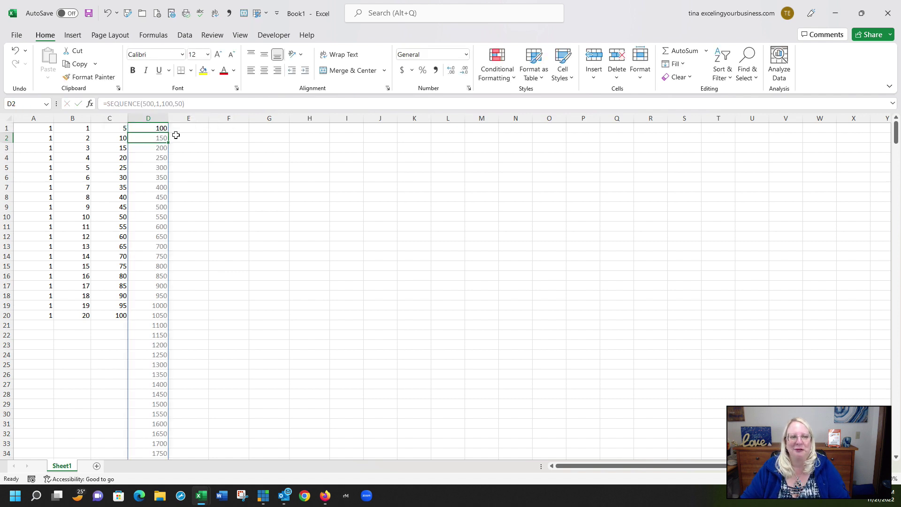
- Change the start value of the SEQUENCE formula in D1 to 50 and check the end of the generated list
{"action": "left_click", "coordinate": [144, 127]}
{"action": "left_click", "coordinate": [169, 104]}
{"action": "key", "text": "BackSpace"}
{"action": "key", "text": "BackSpace"}
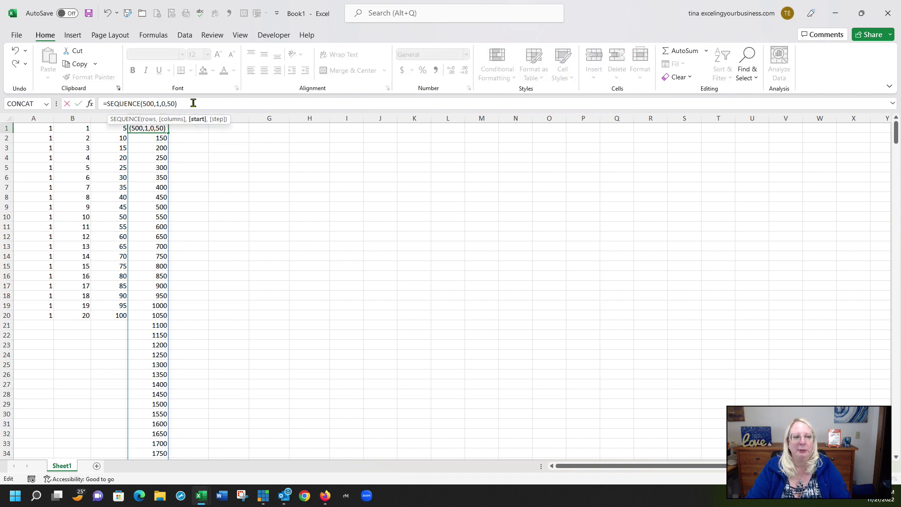
{"action": "type", "text": "5"}
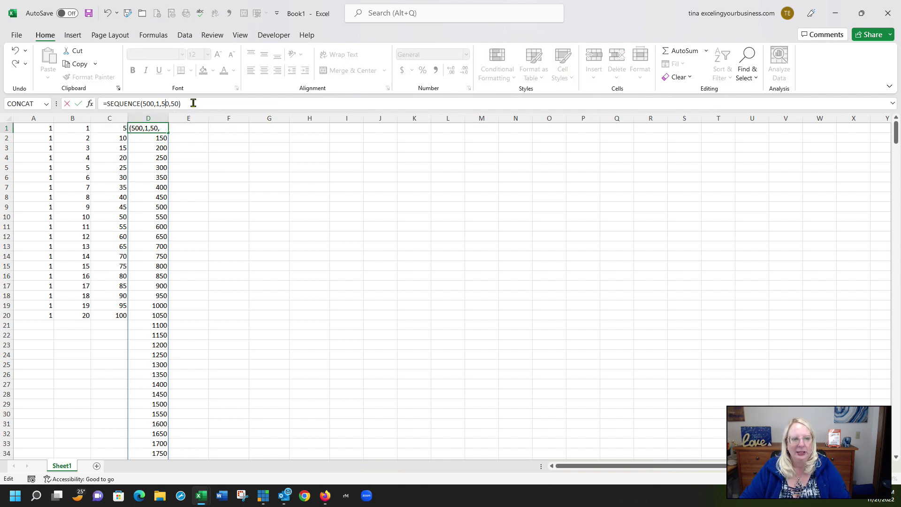
{"action": "key", "text": "Return"}
{"action": "left_click", "coordinate": [161, 265]}
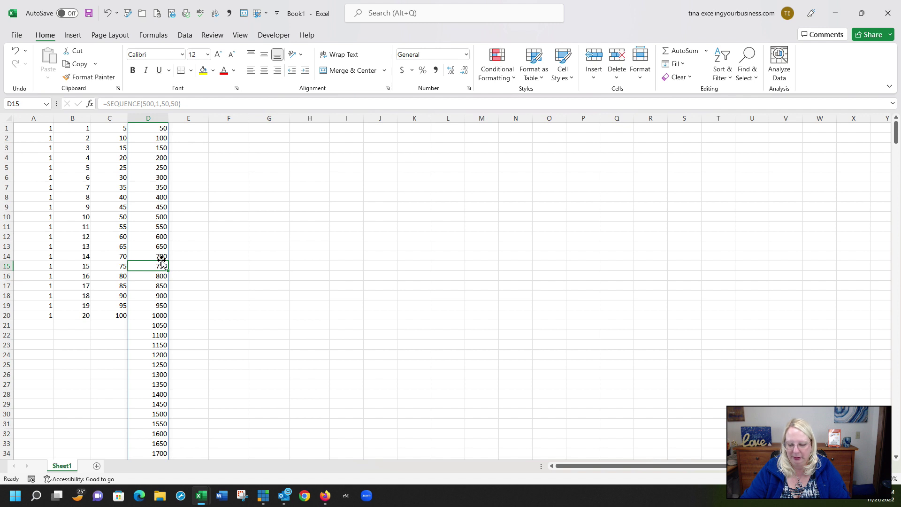
{"action": "key", "text": "ctrl+Down"}
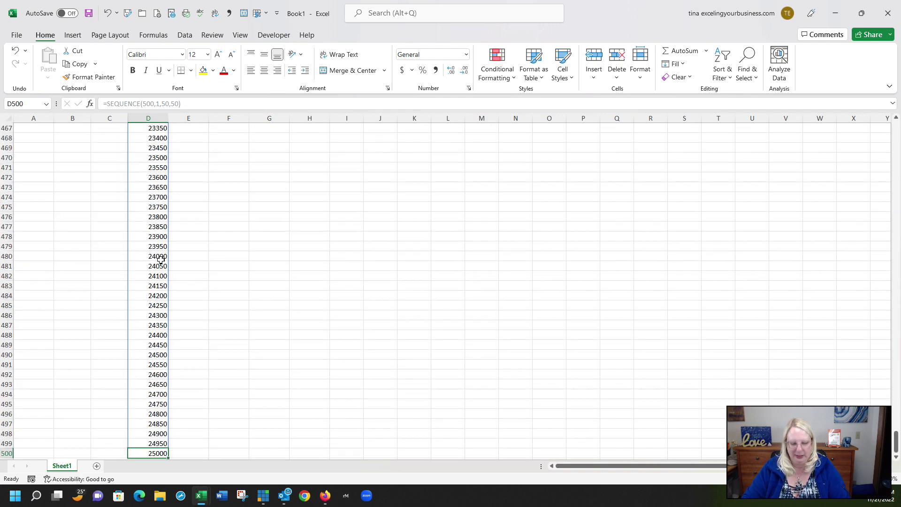
{"action": "scroll", "coordinate": [253, 371], "scroll_direction": "down", "scroll_amount": 2}
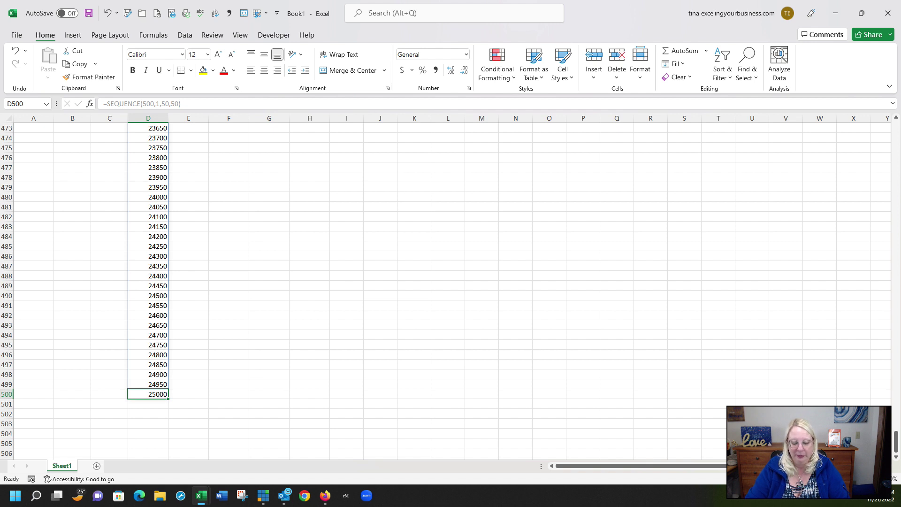
{"action": "key", "text": "ctrl+Home"}
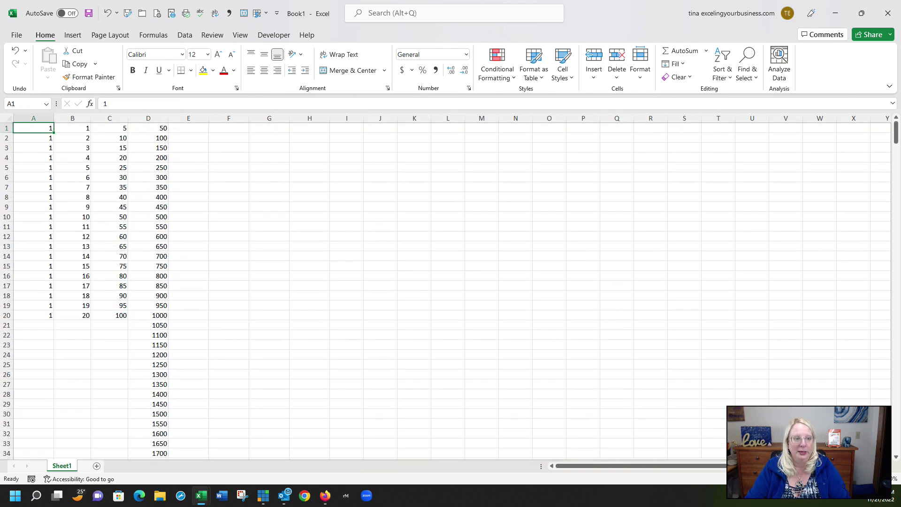
- Enter the date 1/1 in cell E1
{"action": "left_click", "coordinate": [190, 130]}
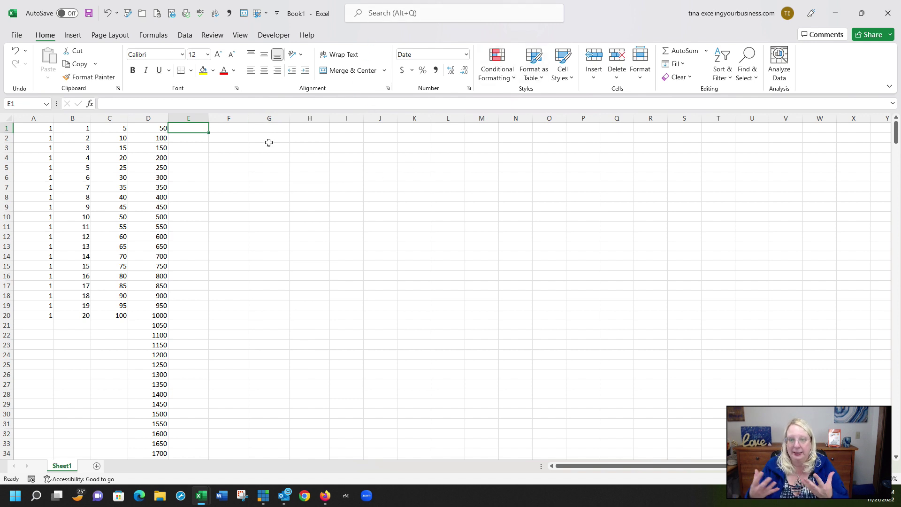
{"action": "type", "text": "1/1"}
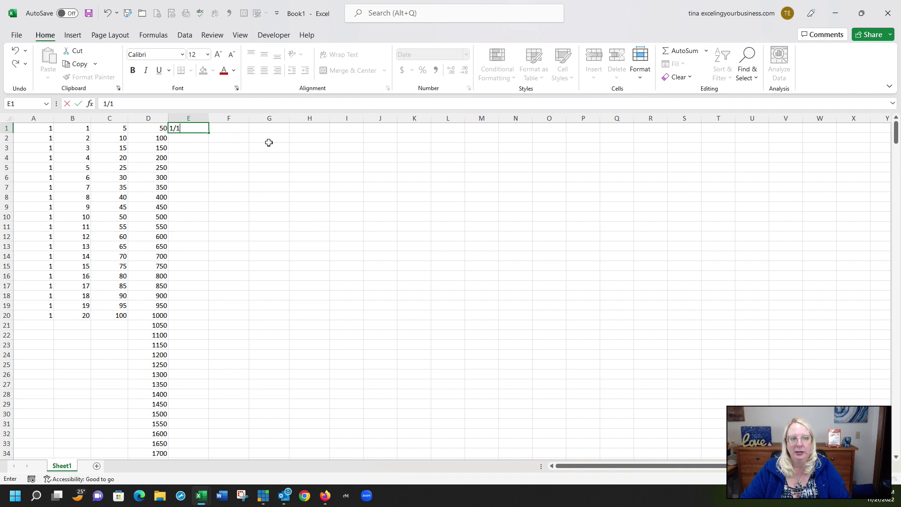
{"action": "key", "text": "Return"}
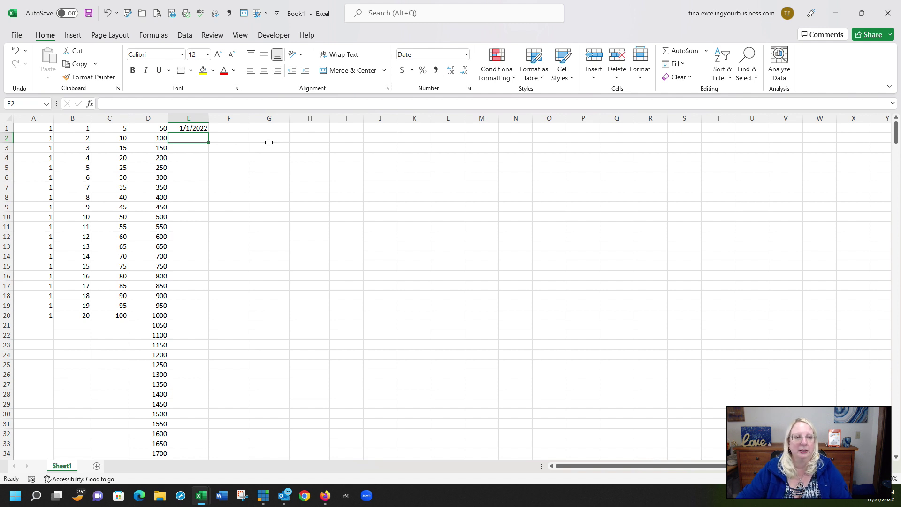
- Fill the date in E1 down through E20 as a daily series
{"action": "left_click", "coordinate": [197, 128]}
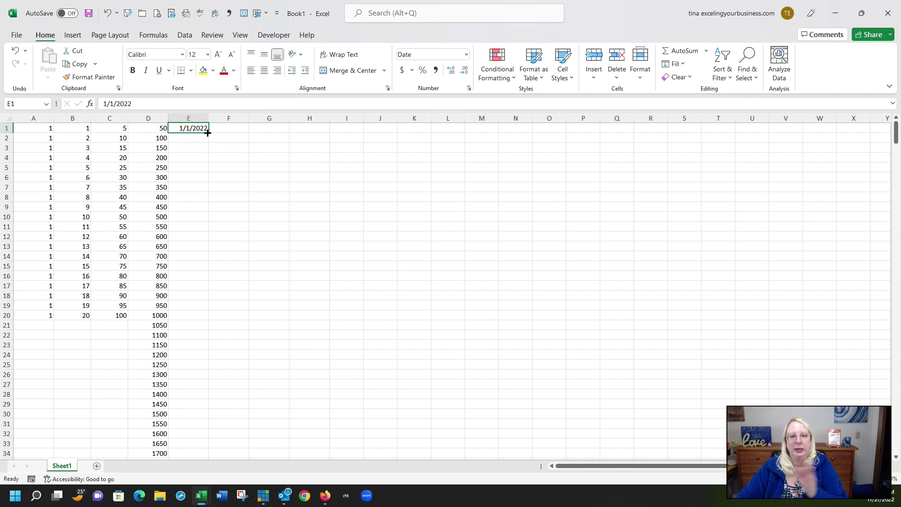
{"action": "left_click_drag", "start_coordinate": [208, 134], "coordinate": [189, 319]}
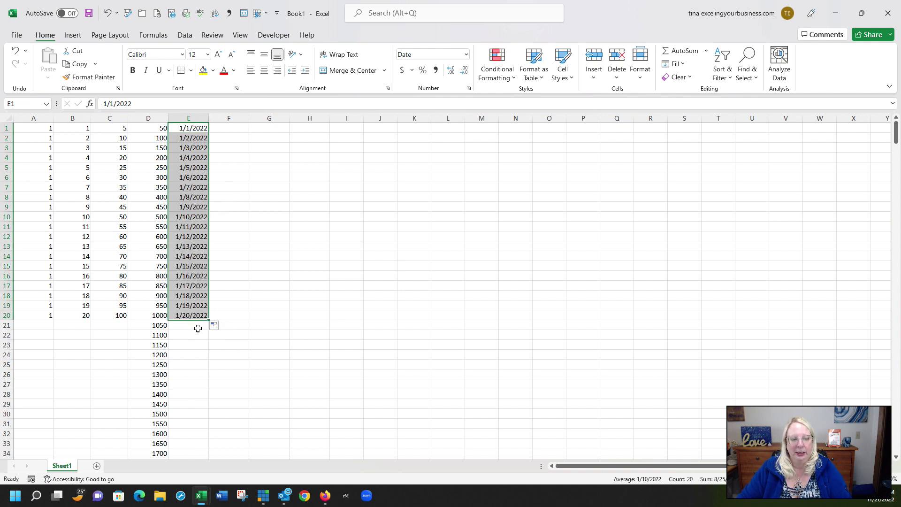
- Switch the fill of E1:E20 to Copy Cells, and restore it to Fill Series
{"action": "left_click", "coordinate": [214, 325]}
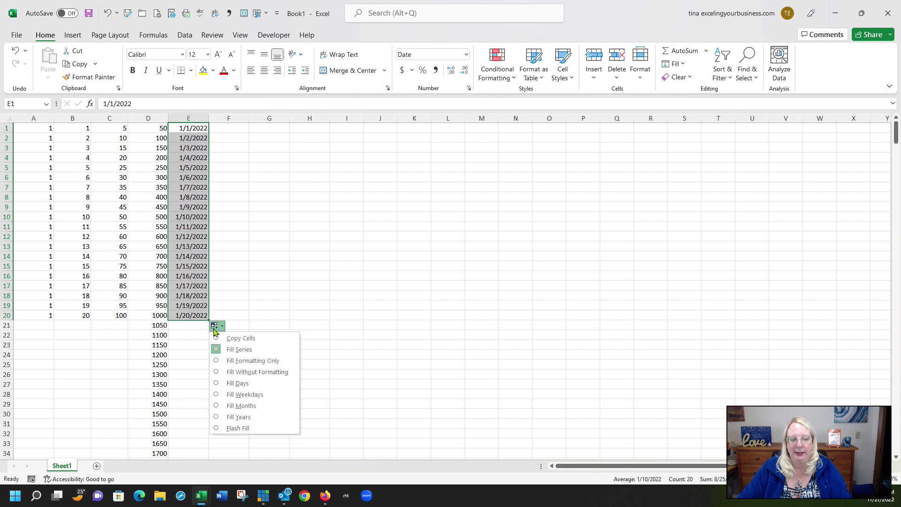
{"action": "left_click", "coordinate": [232, 338]}
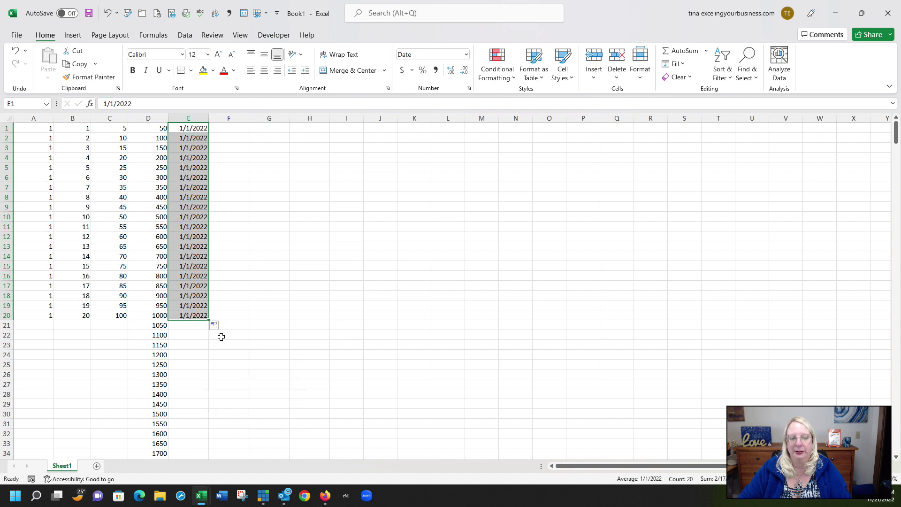
{"action": "left_click", "coordinate": [215, 329]}
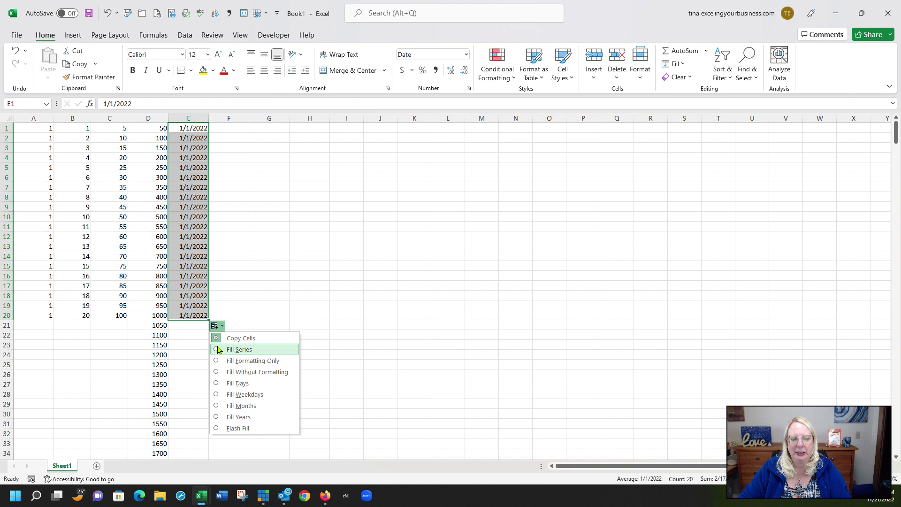
{"action": "left_click", "coordinate": [217, 349]}
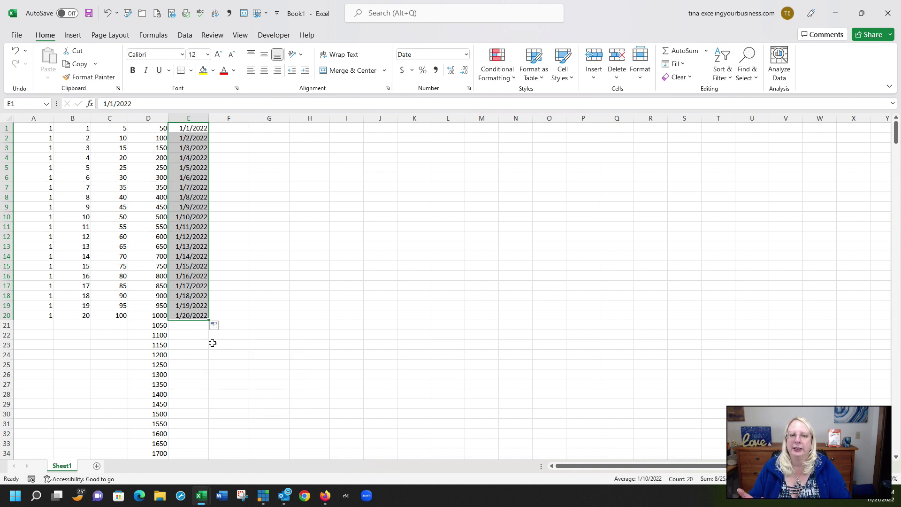
- Enter the dates 1/1 and 1/8 in F1 and F2 and extend them as a weekly series down to F26
{"action": "left_click", "coordinate": [234, 129]}
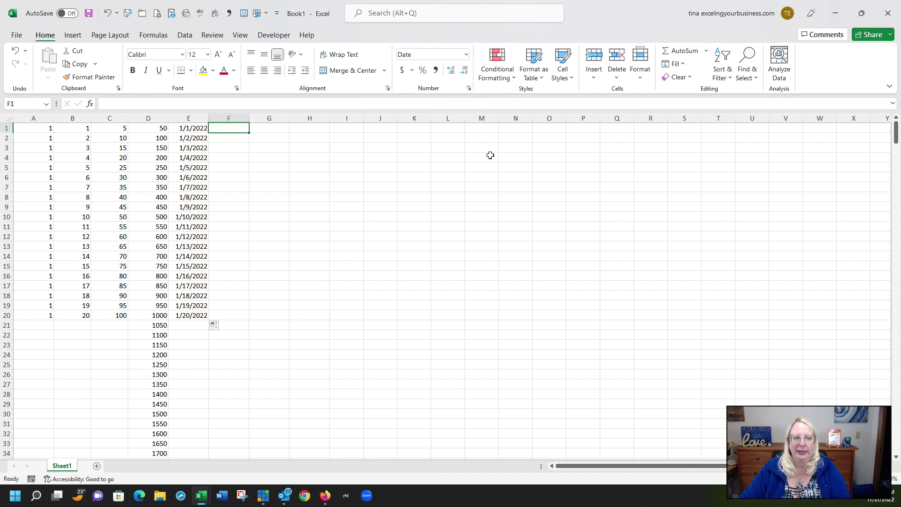
{"action": "type", "text": "1/1"}
{"action": "key", "text": "Return"}
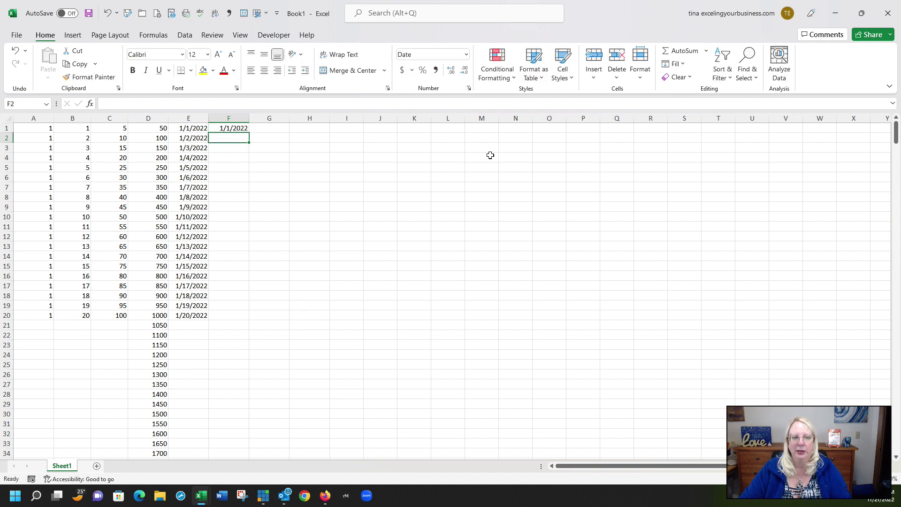
{"action": "type", "text": "1/8"}
{"action": "key", "text": "Return"}
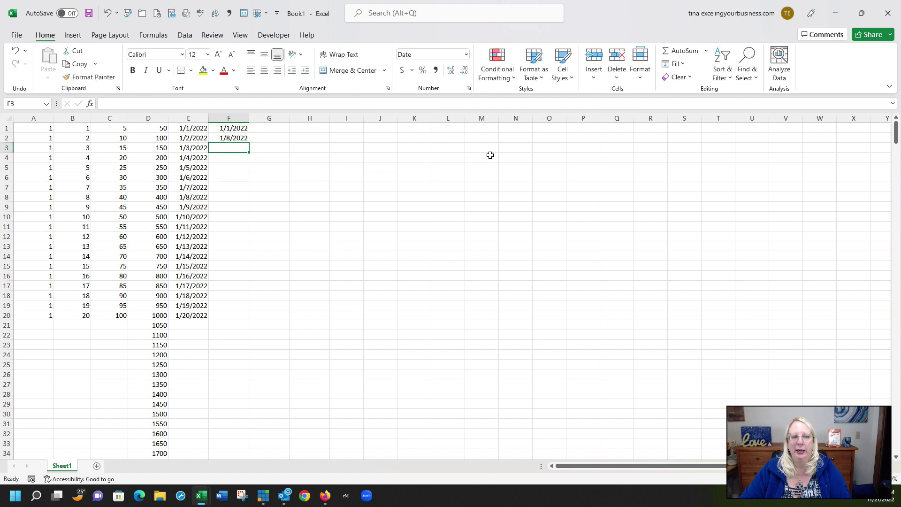
{"action": "left_click_drag", "start_coordinate": [244, 129], "coordinate": [244, 138]}
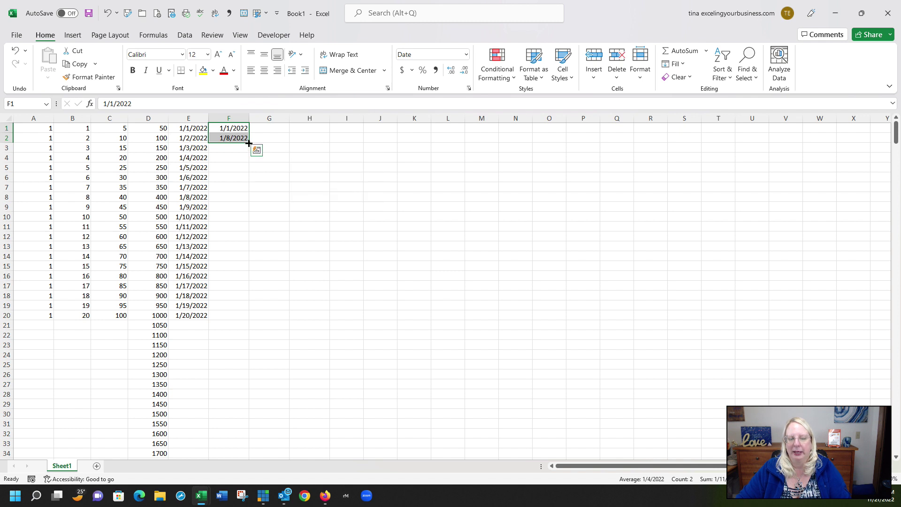
{"action": "left_click_drag", "start_coordinate": [249, 143], "coordinate": [224, 375]}
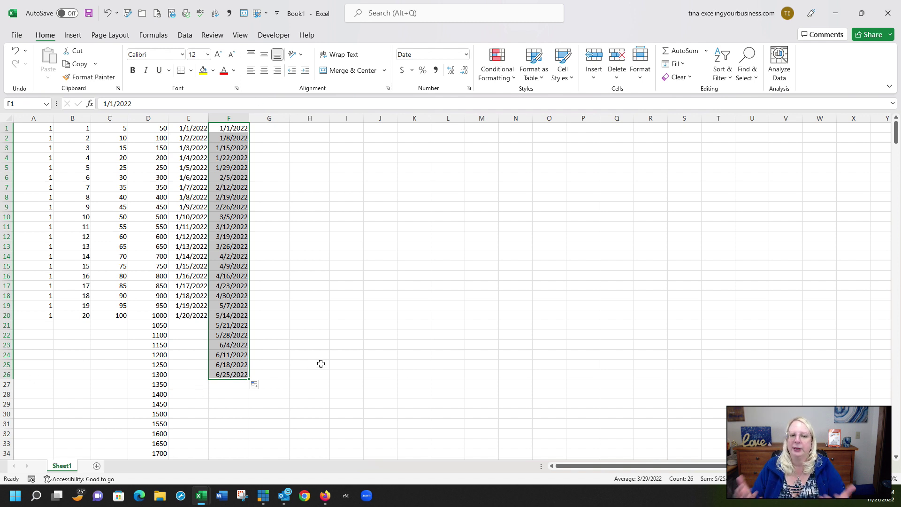
- Enter the formula =SEQUENCE(26,1,DATE(2022,11,30),7) in G1 to generate 26 weekly dates starting on 11/30/2022
{"action": "left_click", "coordinate": [276, 128]}
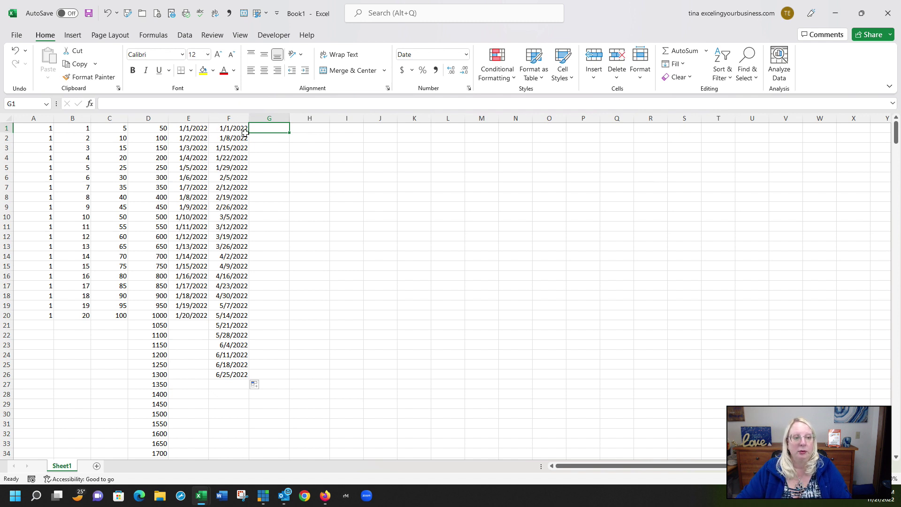
{"action": "type", "text": "="}
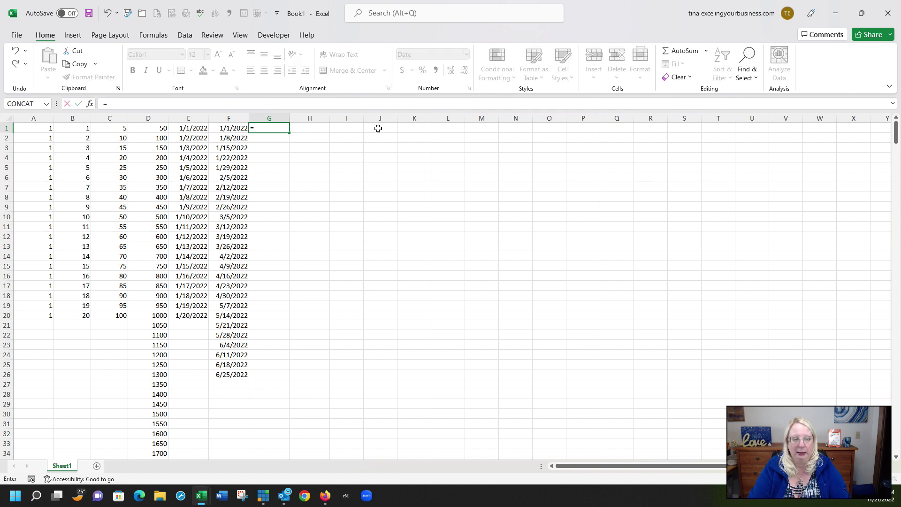
{"action": "type", "text": "seq"}
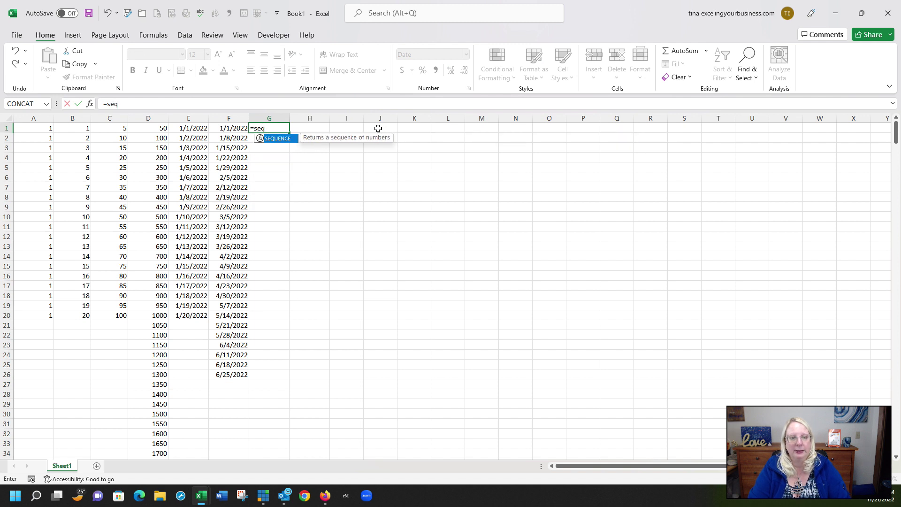
{"action": "key", "text": "Tab"}
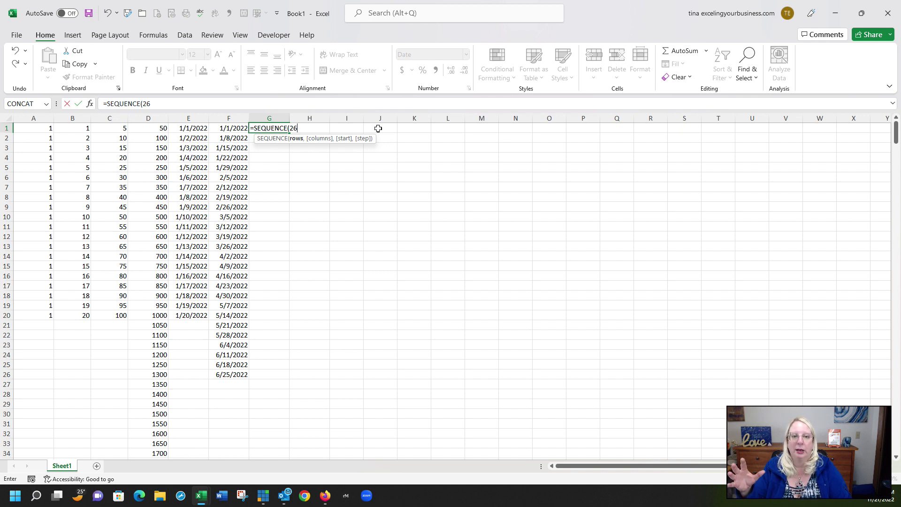
{"action": "type", "text": "26,"}
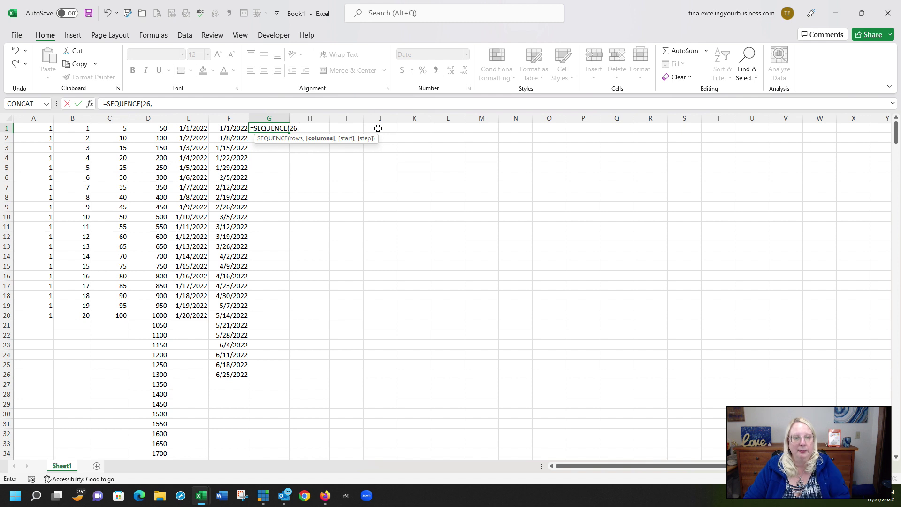
{"action": "type", "text": "1,"}
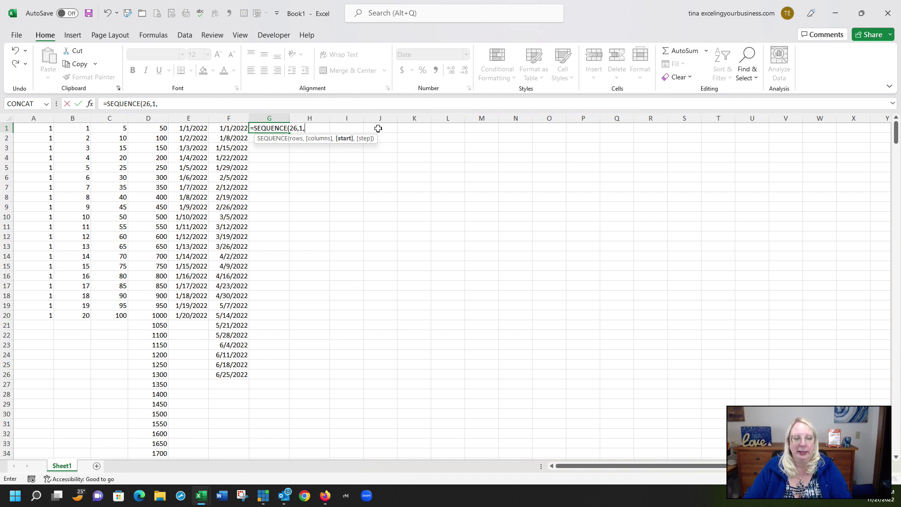
{"action": "type", "text": "daat"}
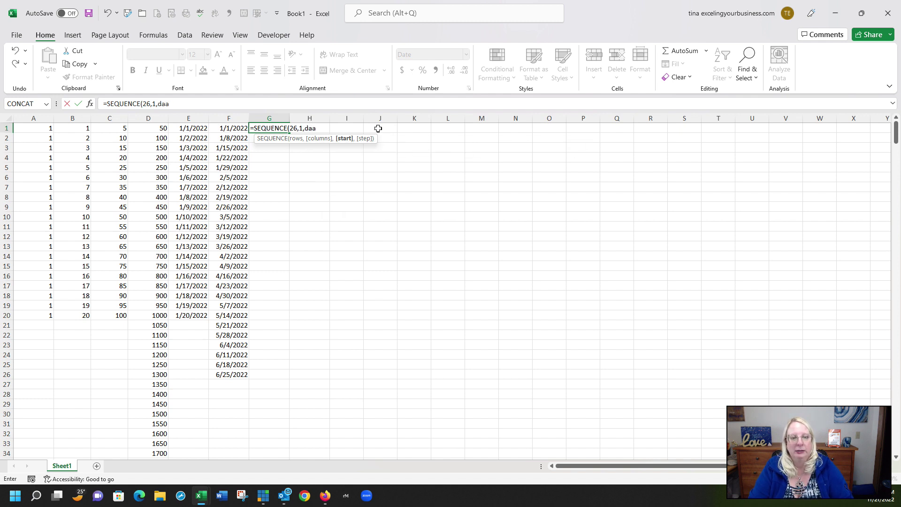
{"action": "key", "text": "BackSpace"}
{"action": "key", "text": "Tab"}
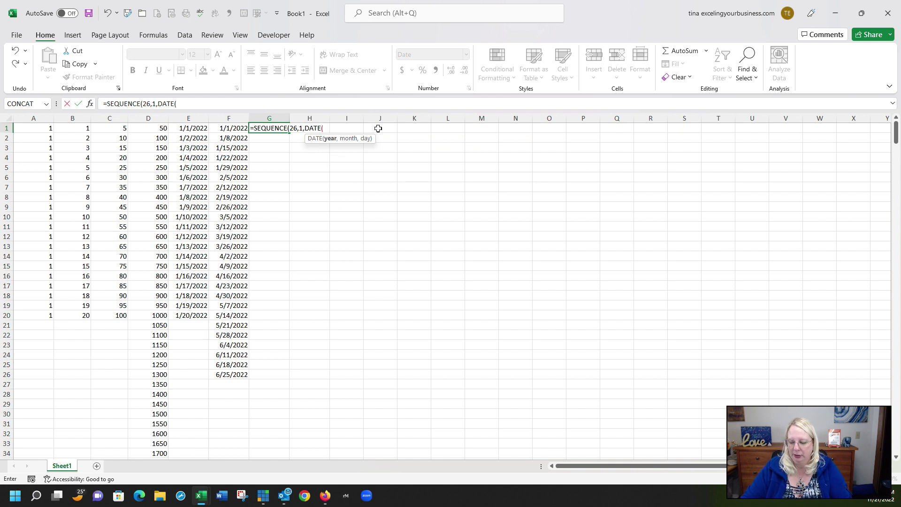
{"action": "type", "text": "2022,"}
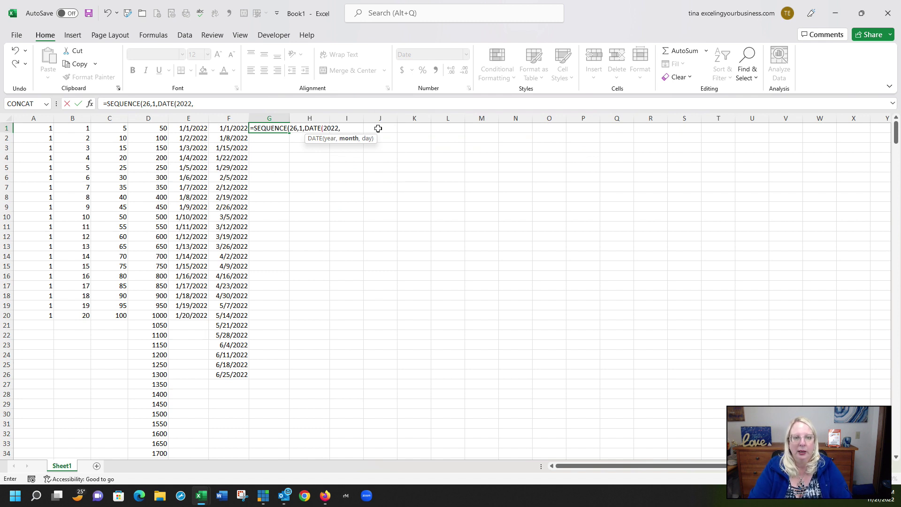
{"action": "type", "text": "11,30"}
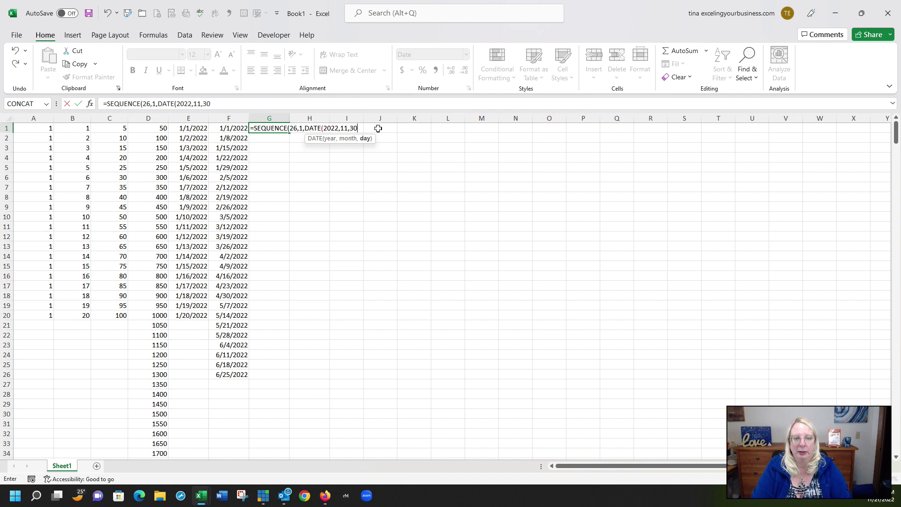
{"action": "type", "text": ")"}
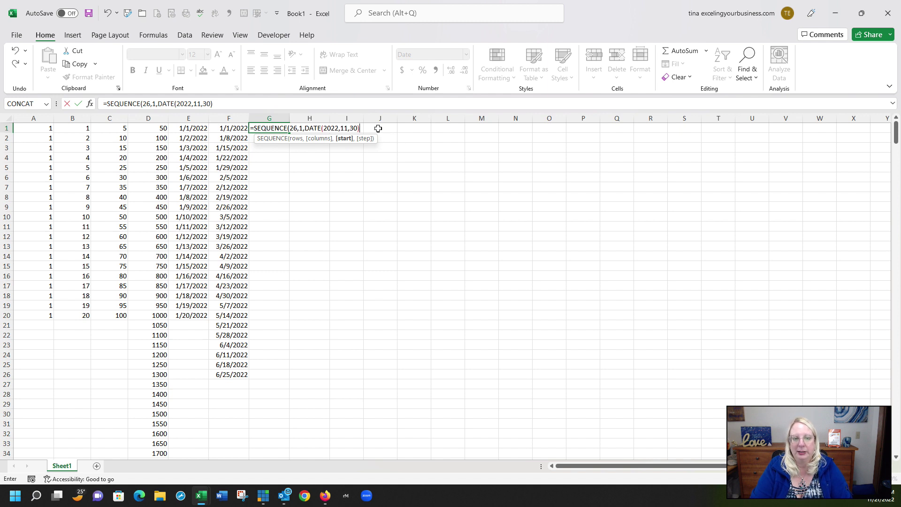
{"action": "type", "text": ","}
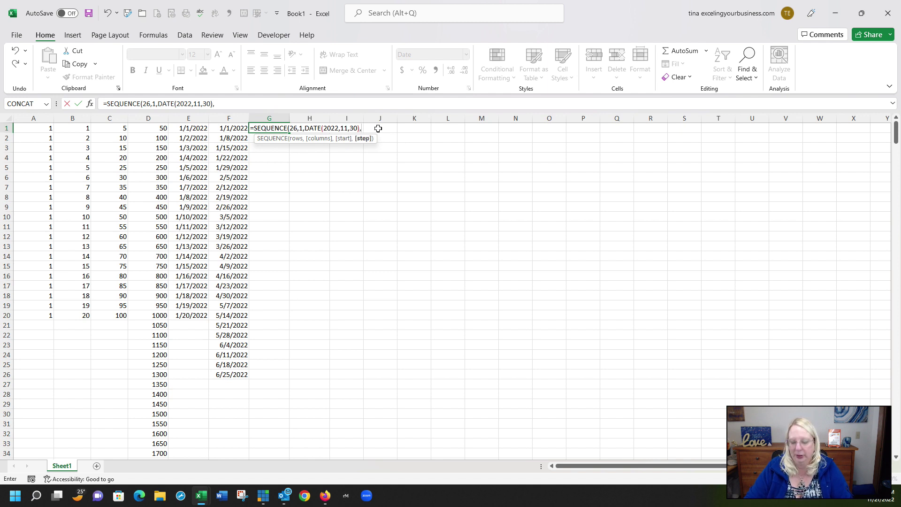
{"action": "type", "text": "7"}
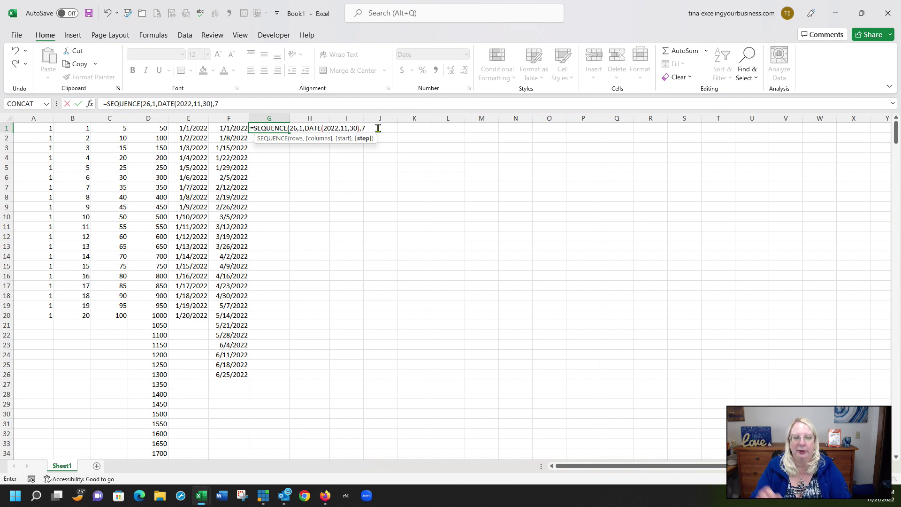
{"action": "type", "text": ")"}
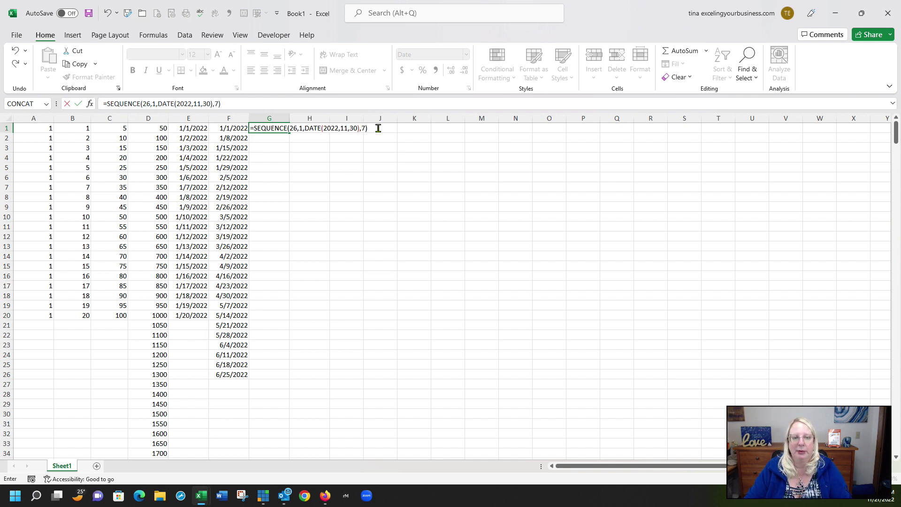
{"action": "key", "text": "Return"}
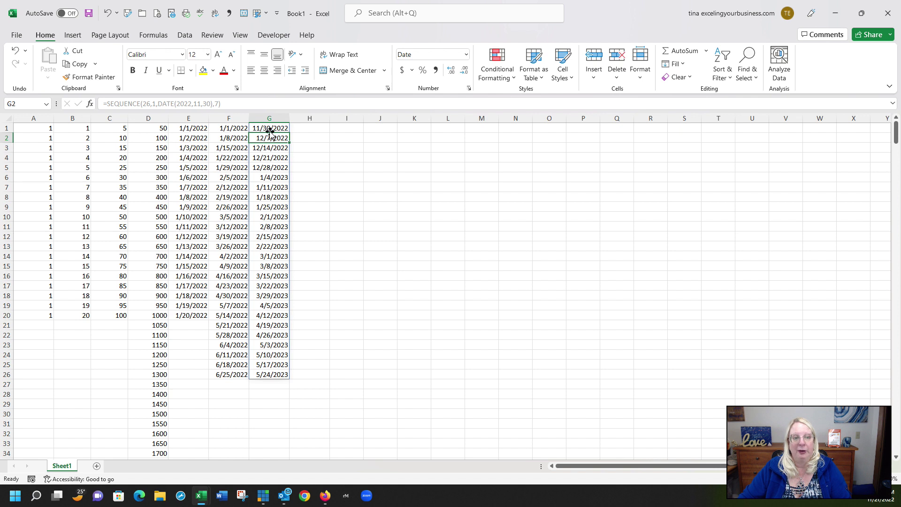
- Try to edit the SEQUENCE formula from the spilled cells G2 and G5, cancelling each edit
{"action": "triple_click", "coordinate": [150, 104]}
{"action": "key", "text": "BackSpace"}
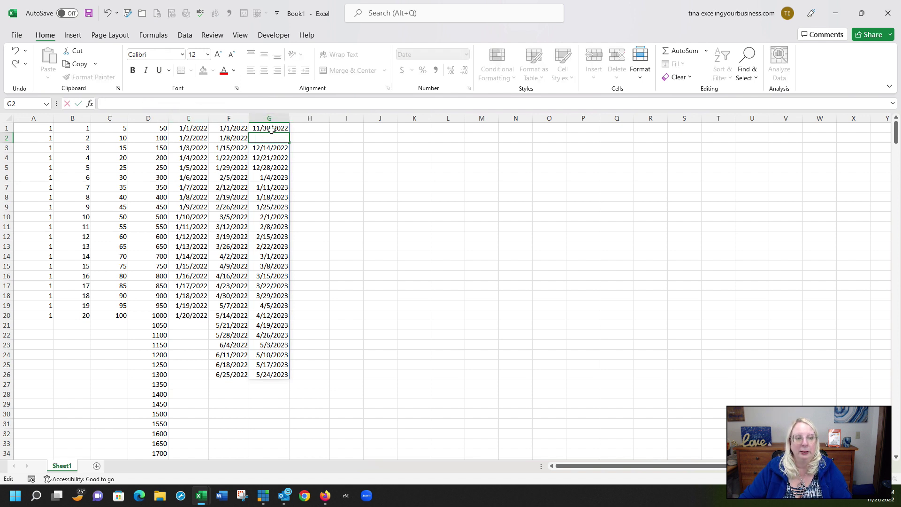
{"action": "key", "text": "Escape"}
{"action": "left_click", "coordinate": [274, 128]}
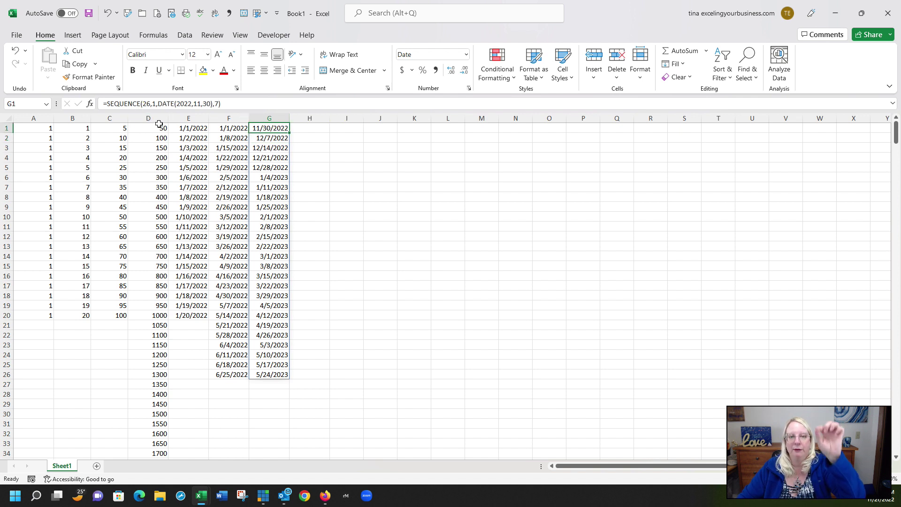
{"action": "left_click", "coordinate": [269, 167]}
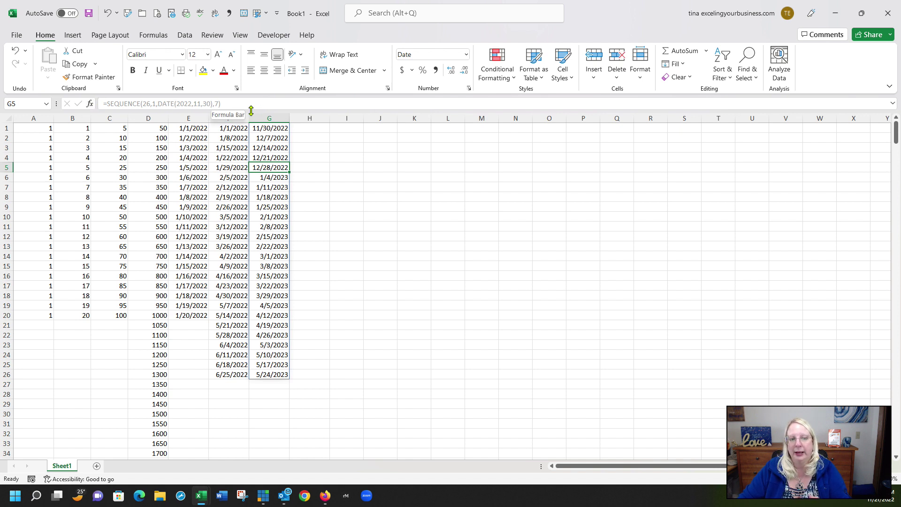
{"action": "left_click", "coordinate": [183, 104]}
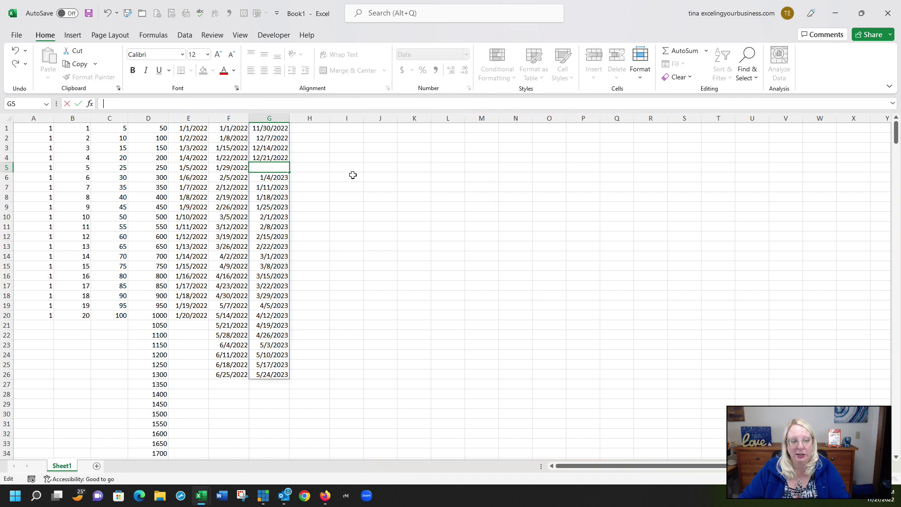
{"action": "key", "text": "Escape"}
- Change the row count of the SEQUENCE formula in G1 to 52 and check the end of the date list
{"action": "left_click", "coordinate": [280, 128]}
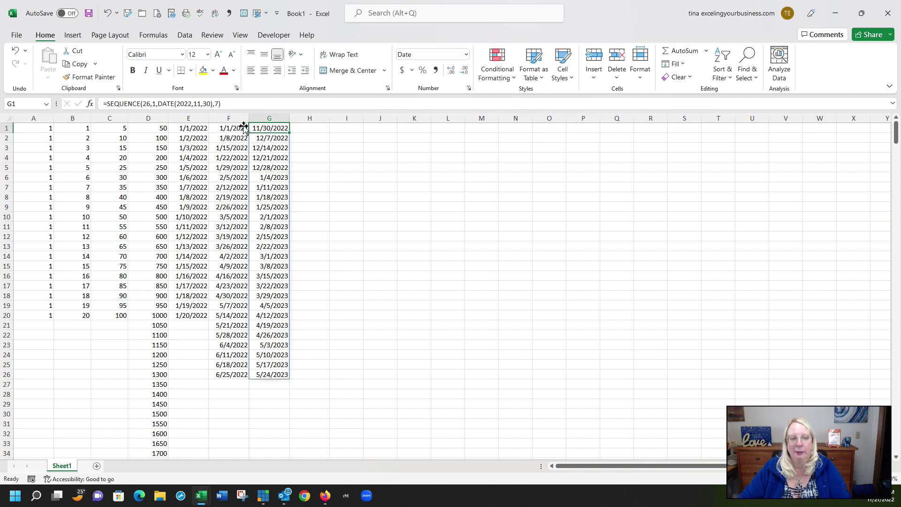
{"action": "left_click", "coordinate": [149, 103]}
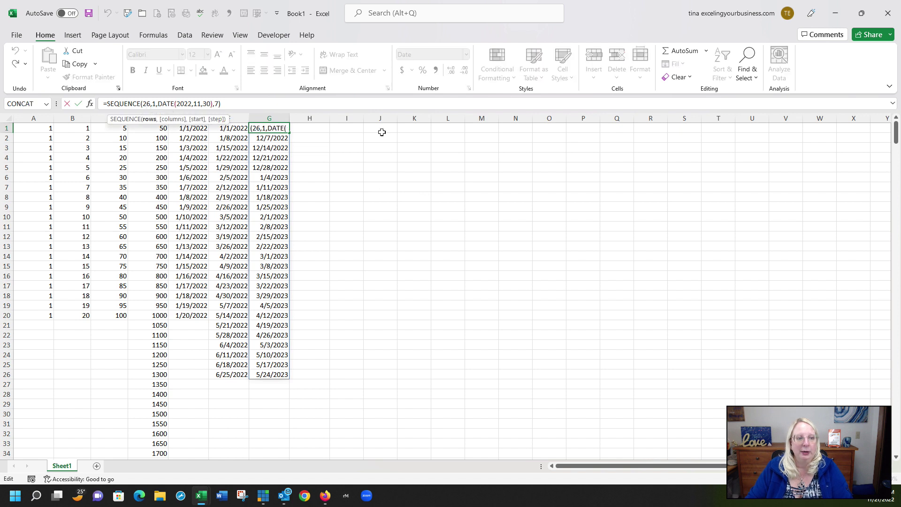
{"action": "key", "text": "BackSpace"}
{"action": "key", "text": "Delete"}
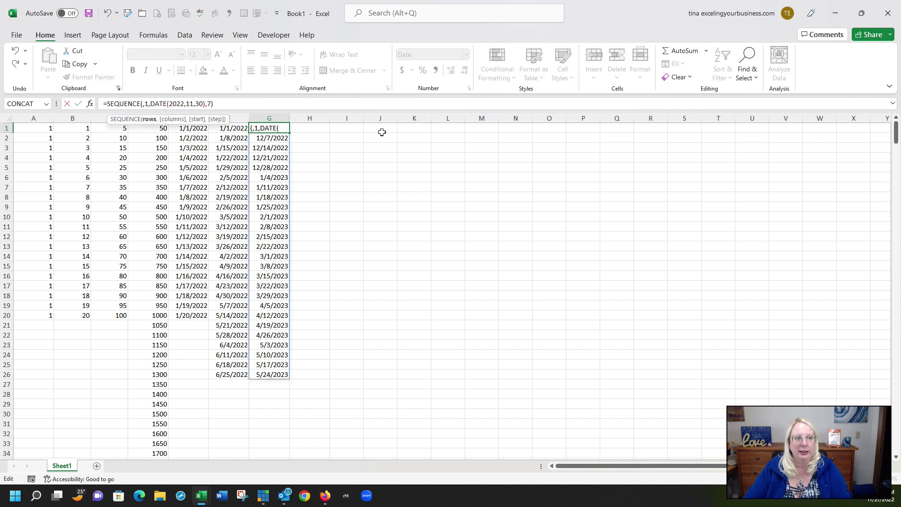
{"action": "type", "text": "52"}
{"action": "key", "text": "Return"}
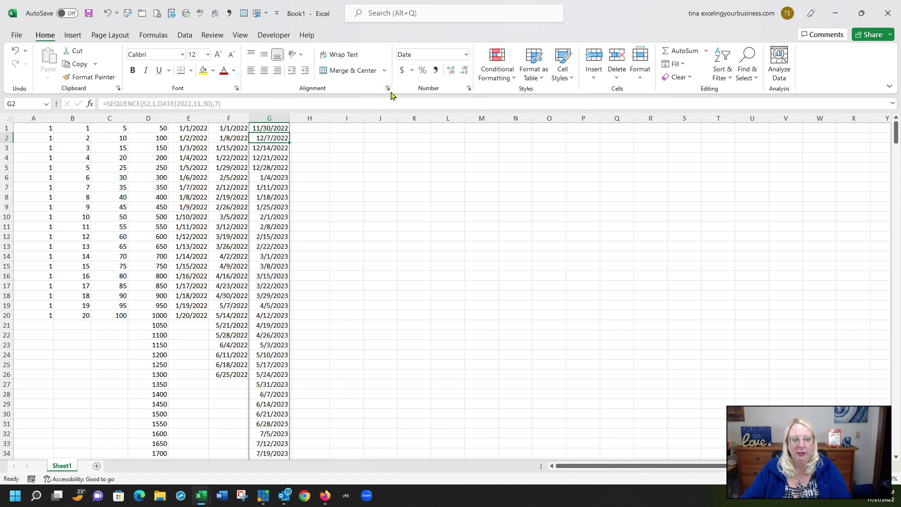
{"action": "scroll", "coordinate": [277, 244], "scroll_direction": "down", "scroll_amount": 10}
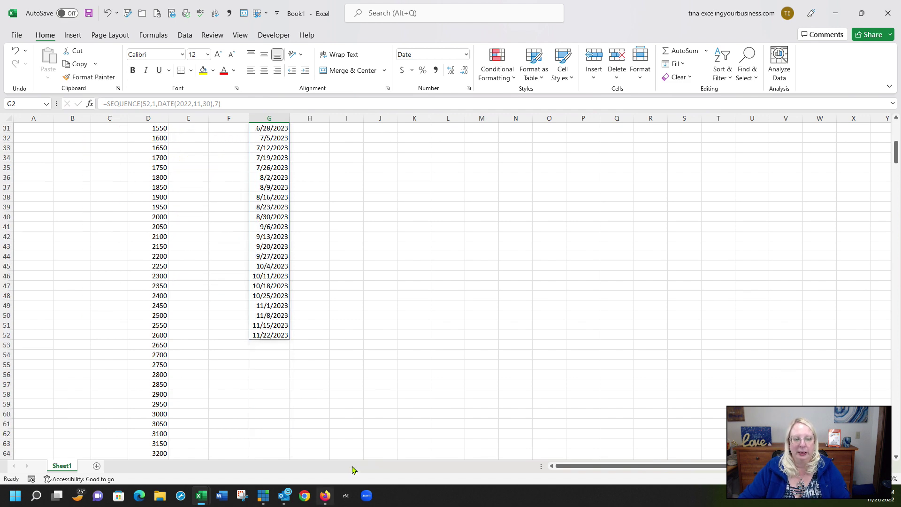
{"action": "scroll", "coordinate": [289, 307], "scroll_direction": "up", "scroll_amount": 10}
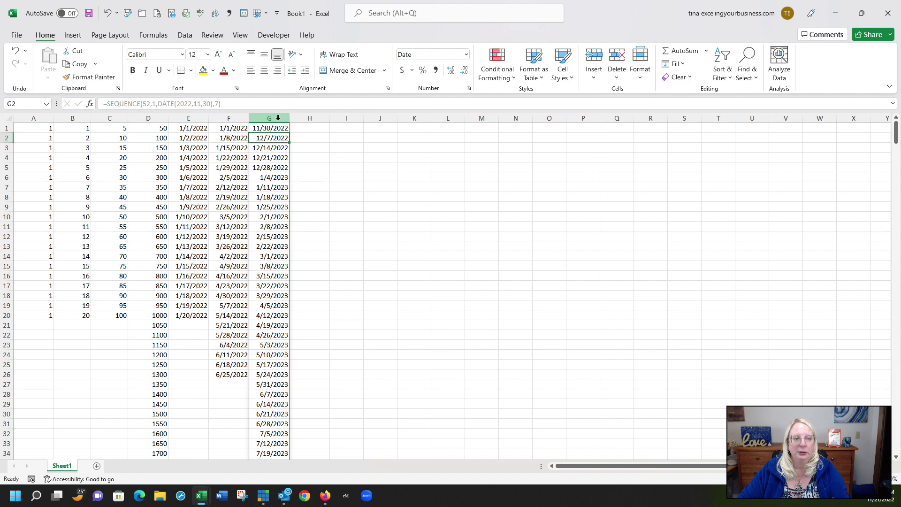
- Copy the generated dates in G1:G52 and paste them over themselves as values only
{"action": "left_click_drag", "start_coordinate": [269, 127], "coordinate": [270, 365]}
{"action": "key", "text": "ctrl+c"}
{"action": "right_click", "coordinate": [275, 296]}
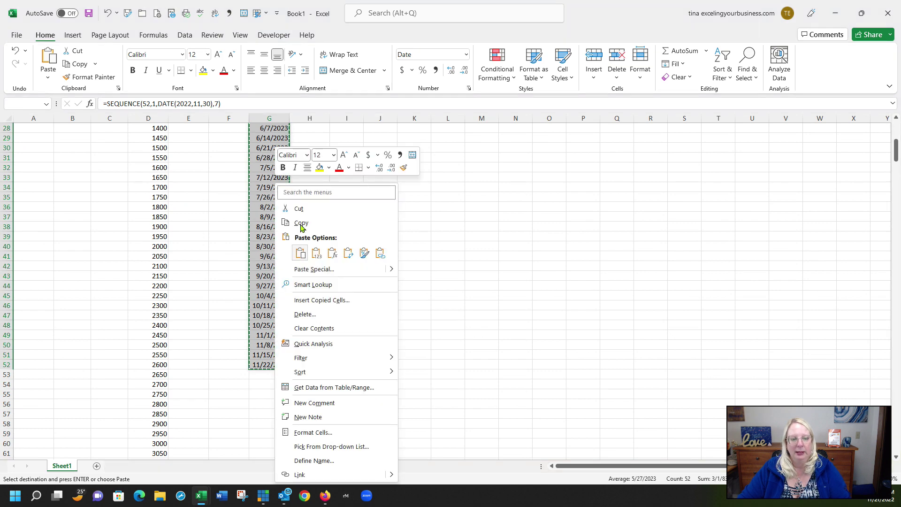
{"action": "left_click", "coordinate": [317, 253]}
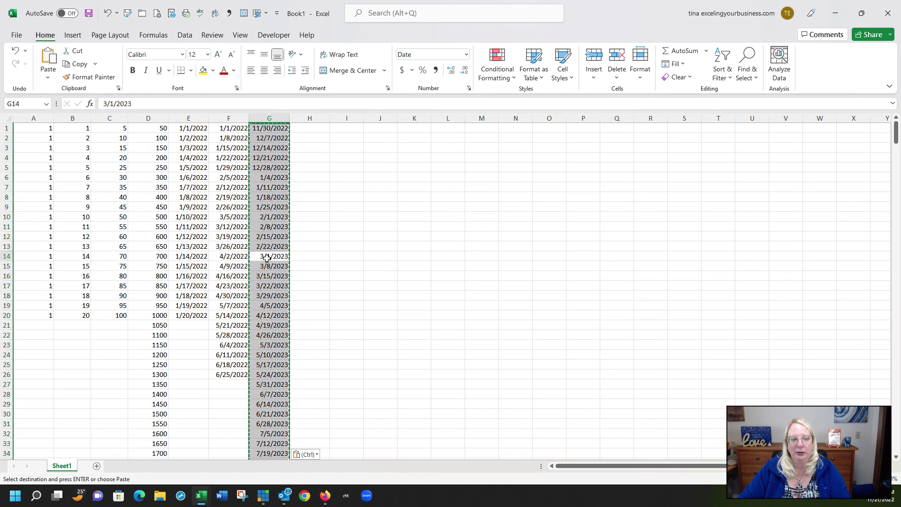
{"action": "left_click", "coordinate": [267, 258]}
{"action": "key", "text": "ctrl+Up"}
{"action": "key", "text": "Escape"}
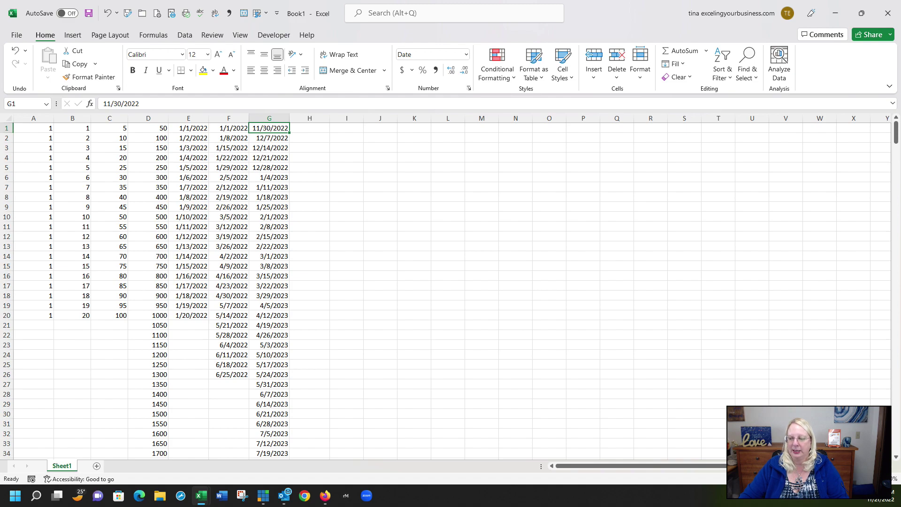
{"action": "key", "text": "alt+Tab"}
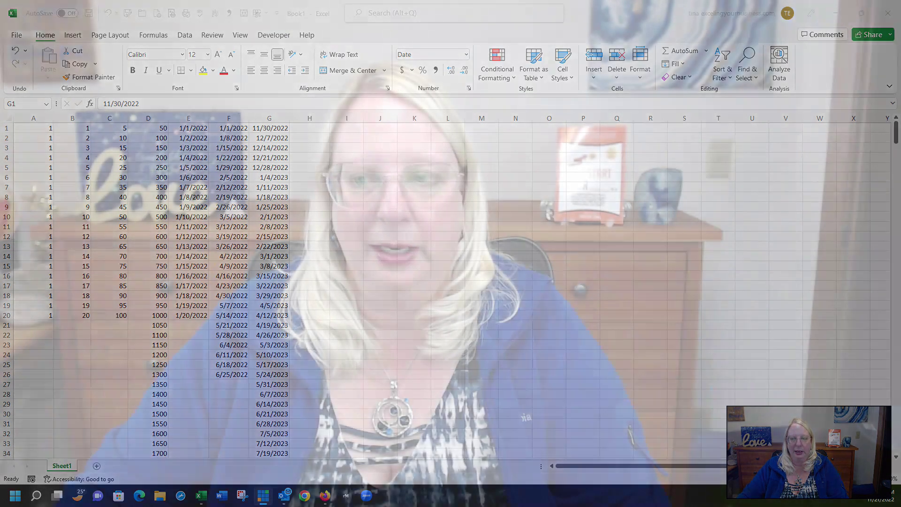